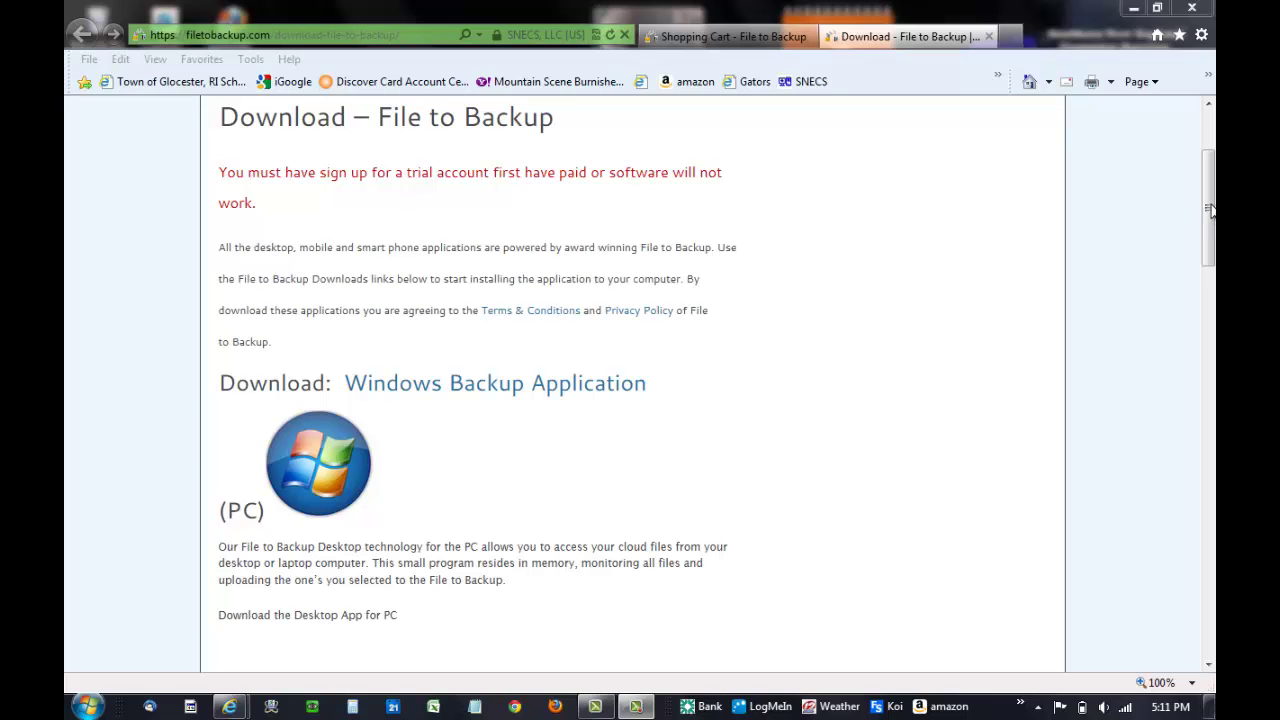
- Download the Windows Backup Application from the File to Backup download page and save Windows-Setup.exe
{"action": "left_click_drag", "start_coordinate": [1210, 208], "coordinate": [1210, 245]}
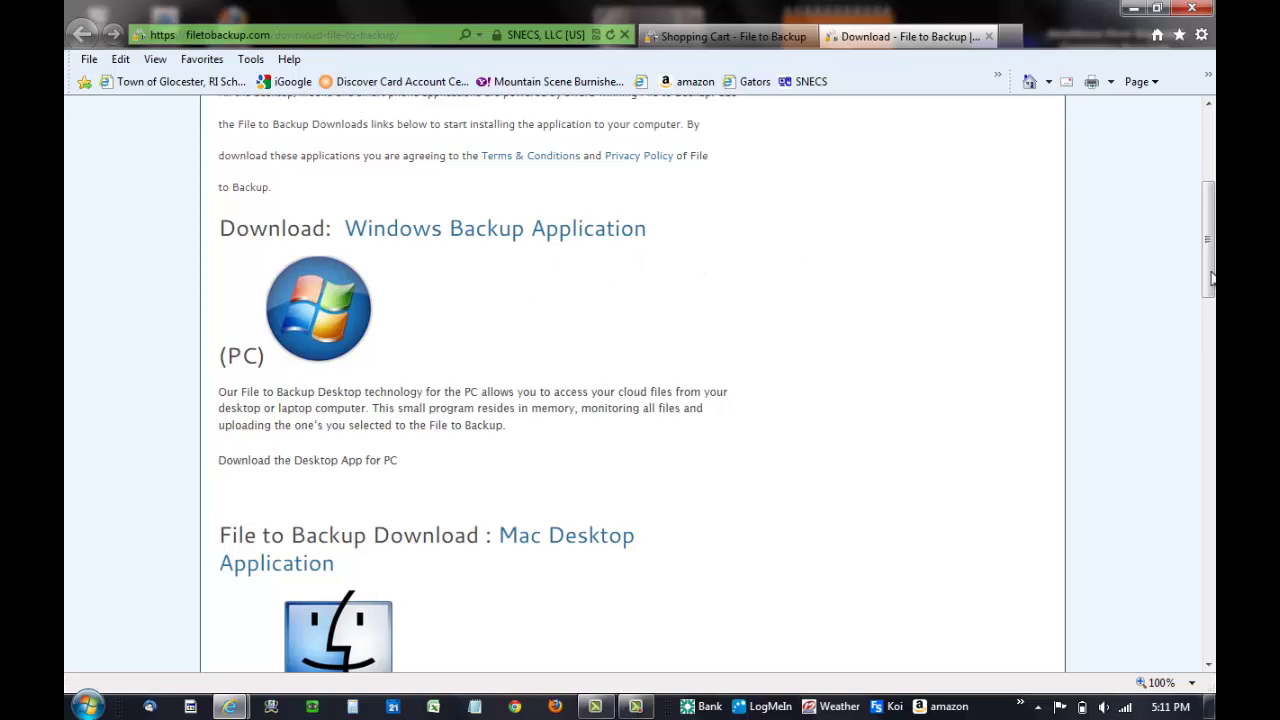
{"action": "scroll", "coordinate": [1212, 277], "scroll_direction": "down", "scroll_amount": 2}
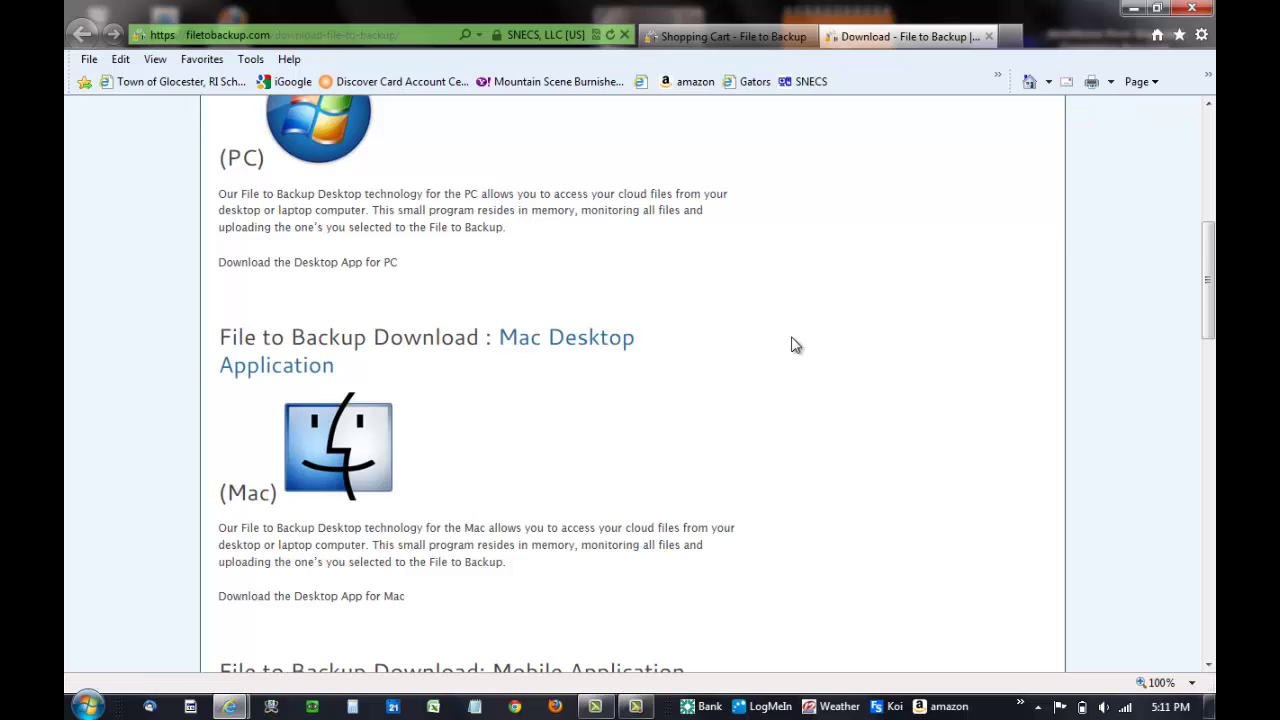
{"action": "left_click_drag", "start_coordinate": [1210, 300], "coordinate": [1210, 232]}
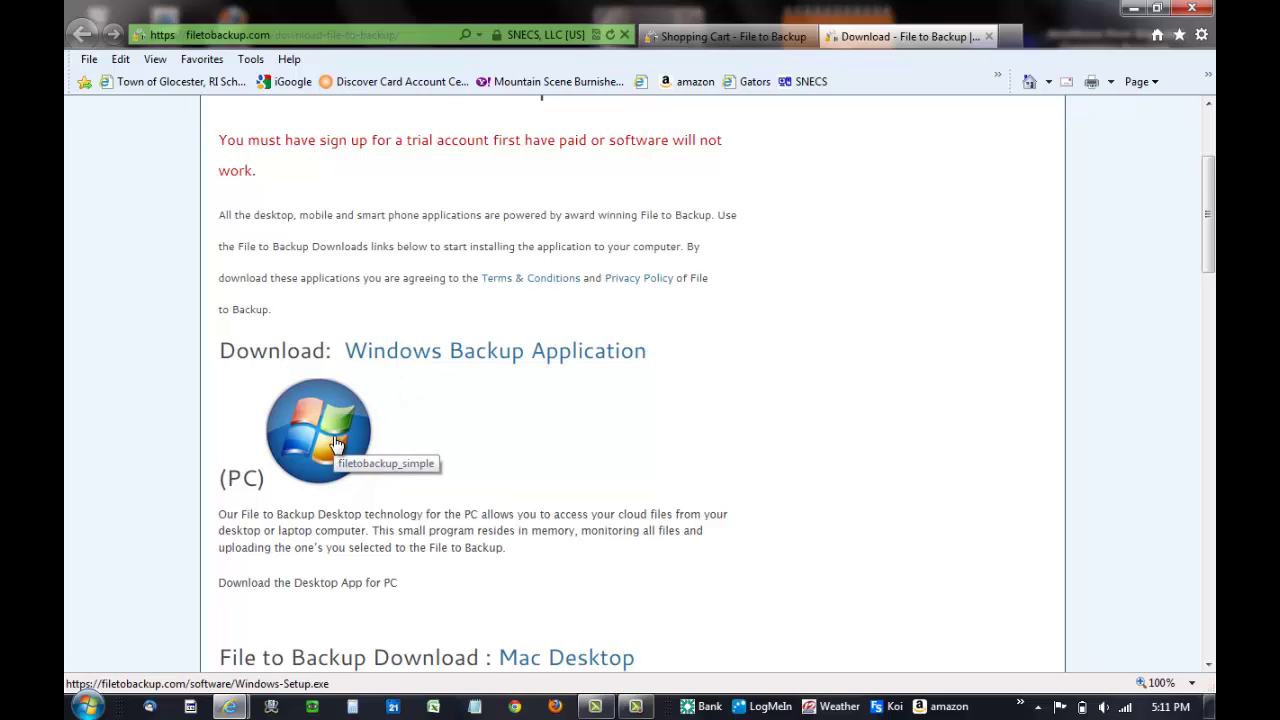
{"action": "left_click", "coordinate": [450, 356]}
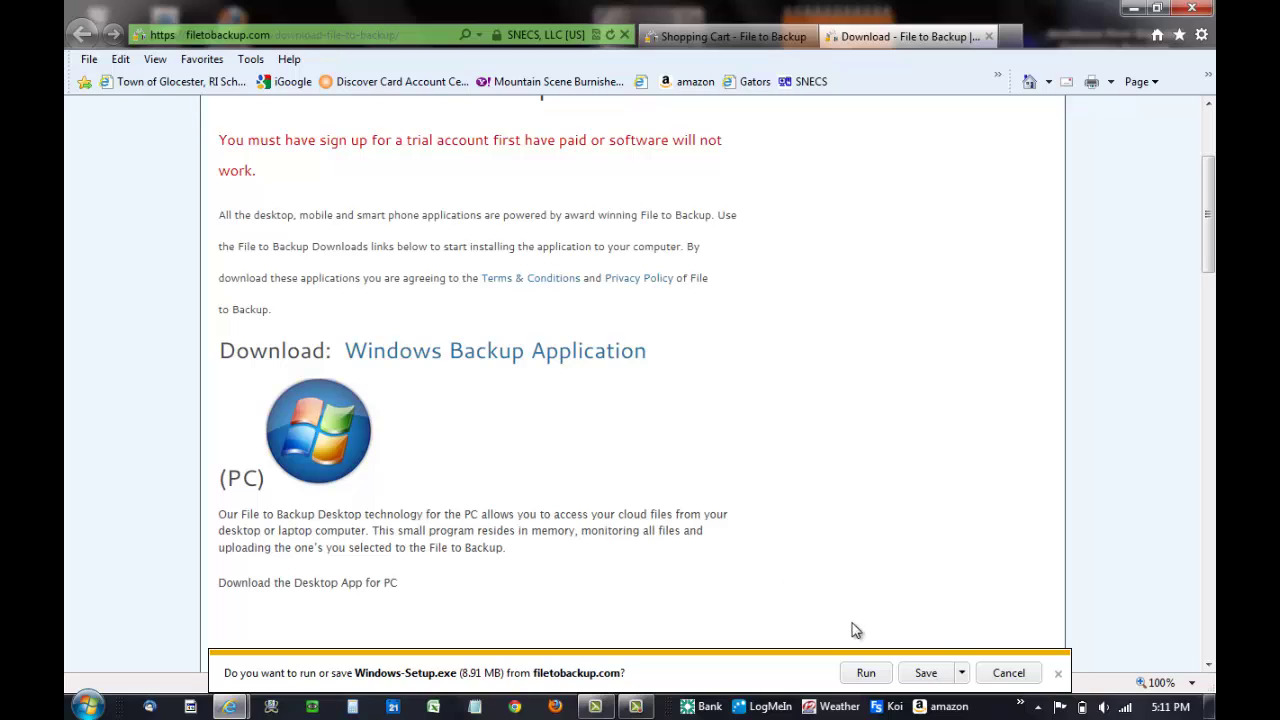
{"action": "left_click", "coordinate": [928, 674]}
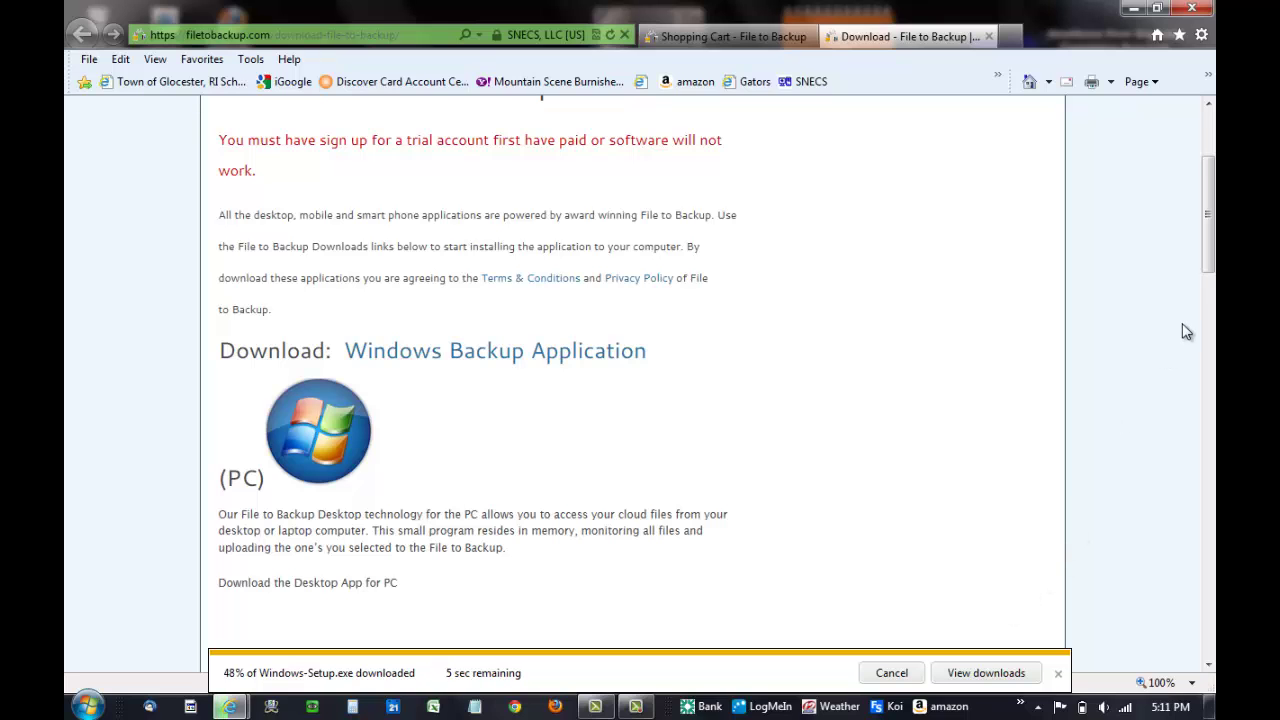
- Dismiss the Norton notification and run the downloaded Windows-Setup.exe
{"action": "left_click_drag", "start_coordinate": [1208, 248], "coordinate": [1208, 378]}
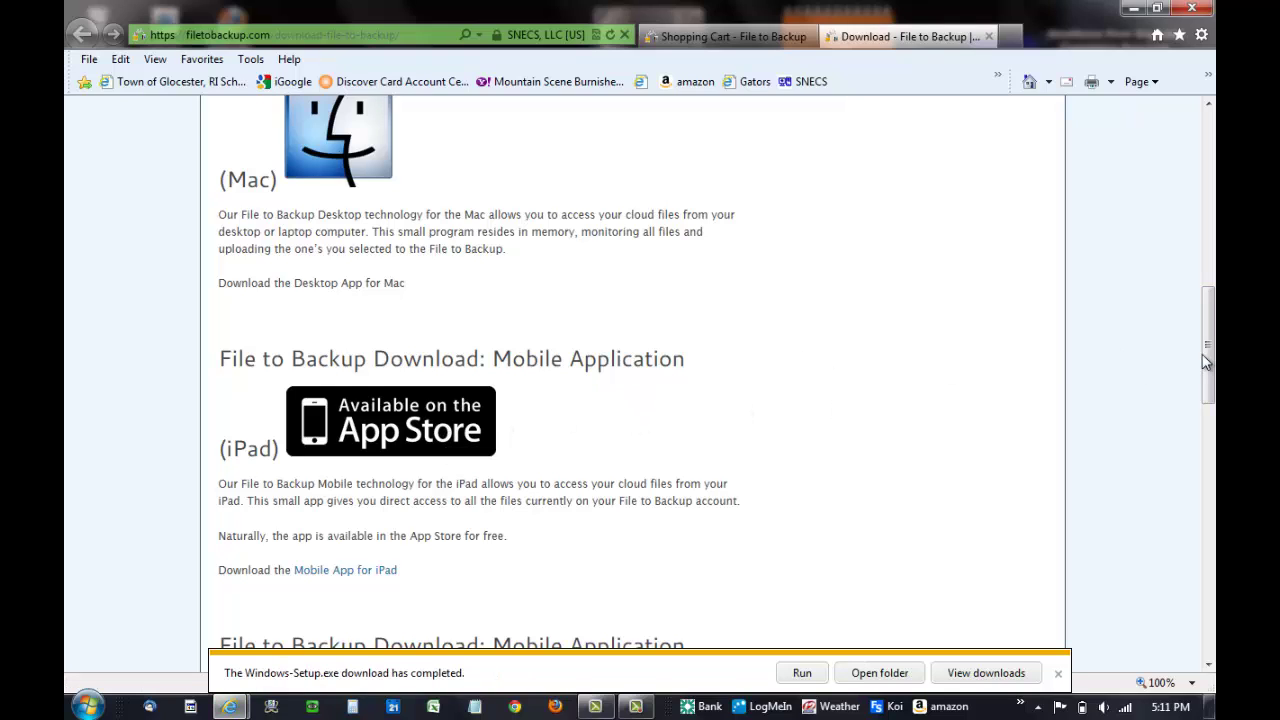
{"action": "left_click_drag", "start_coordinate": [1208, 362], "coordinate": [1214, 480]}
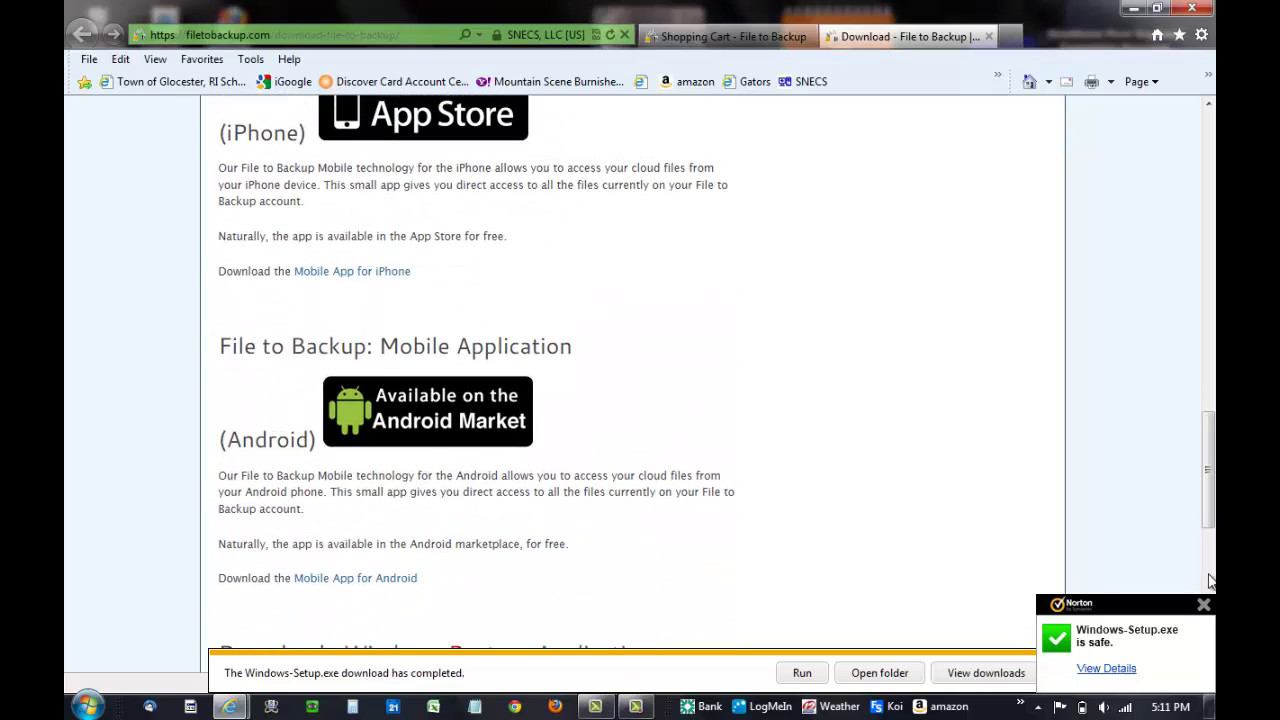
{"action": "left_click", "coordinate": [1204, 606]}
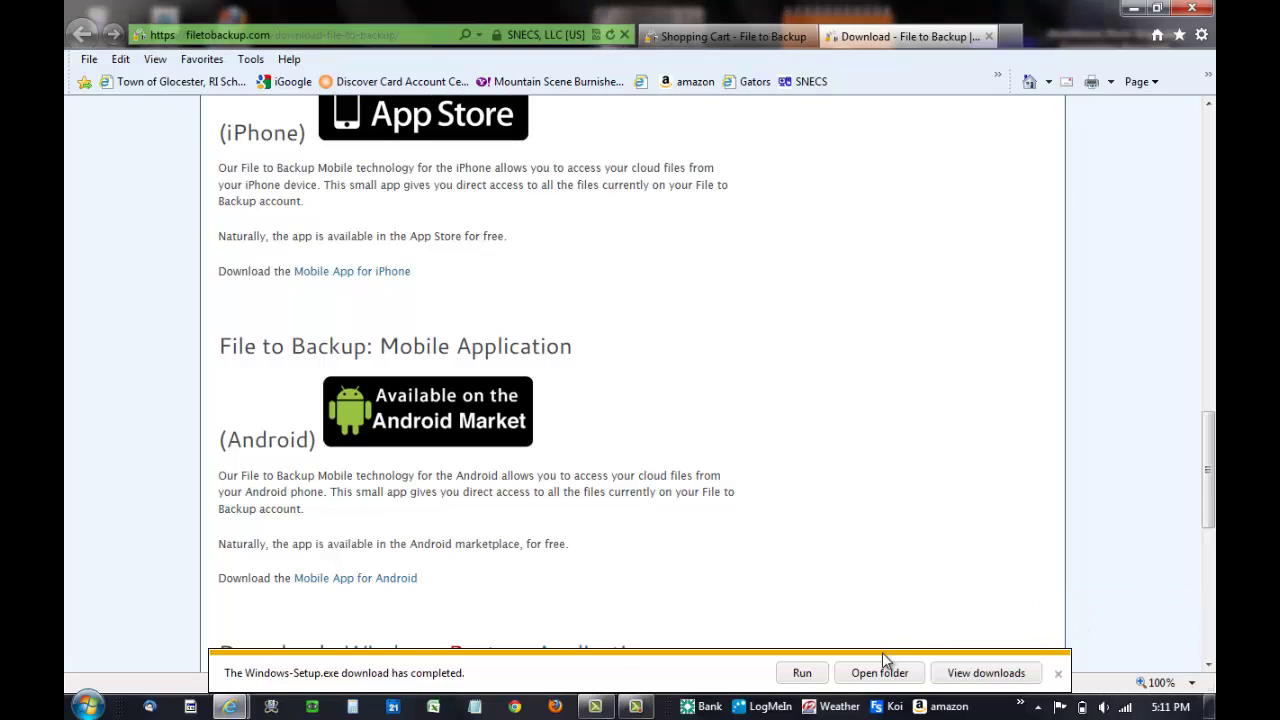
{"action": "left_click", "coordinate": [802, 673]}
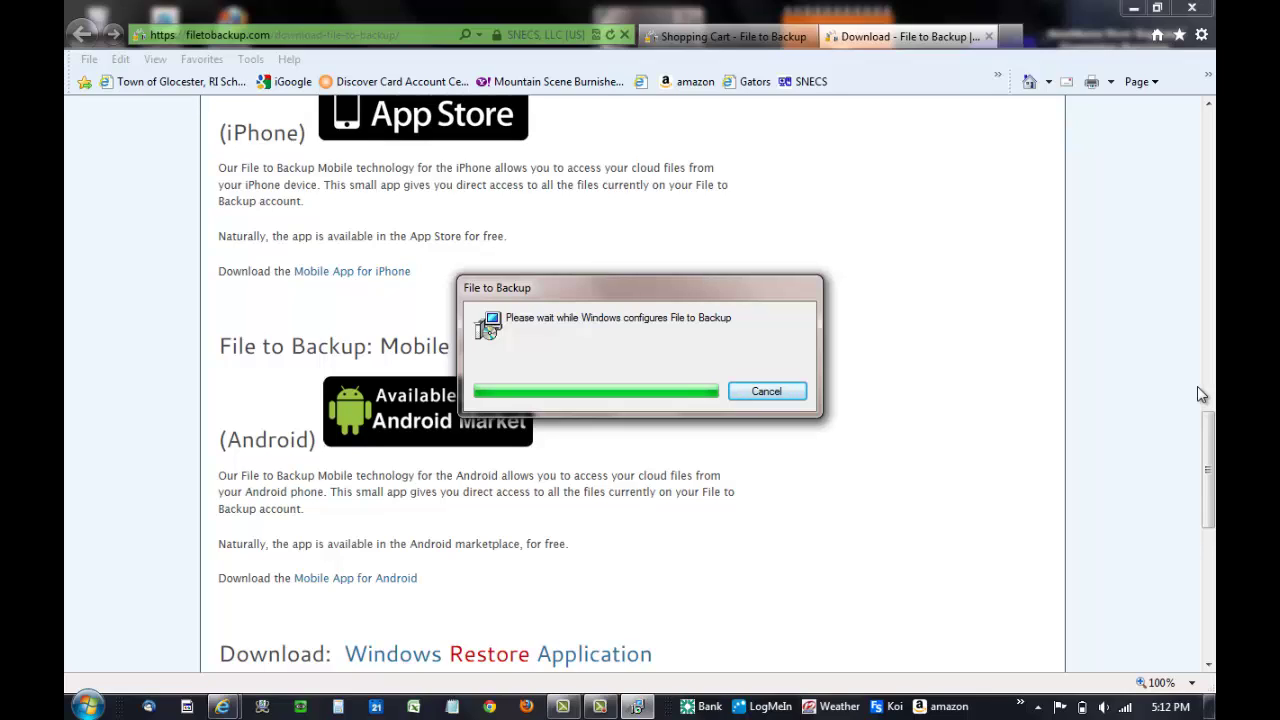
- Bring up the File to Backup setup wizard and dismiss the Adobe Flash Player update prompt
{"action": "scroll", "coordinate": [640, 400], "scroll_direction": "up", "scroll_amount": 4}
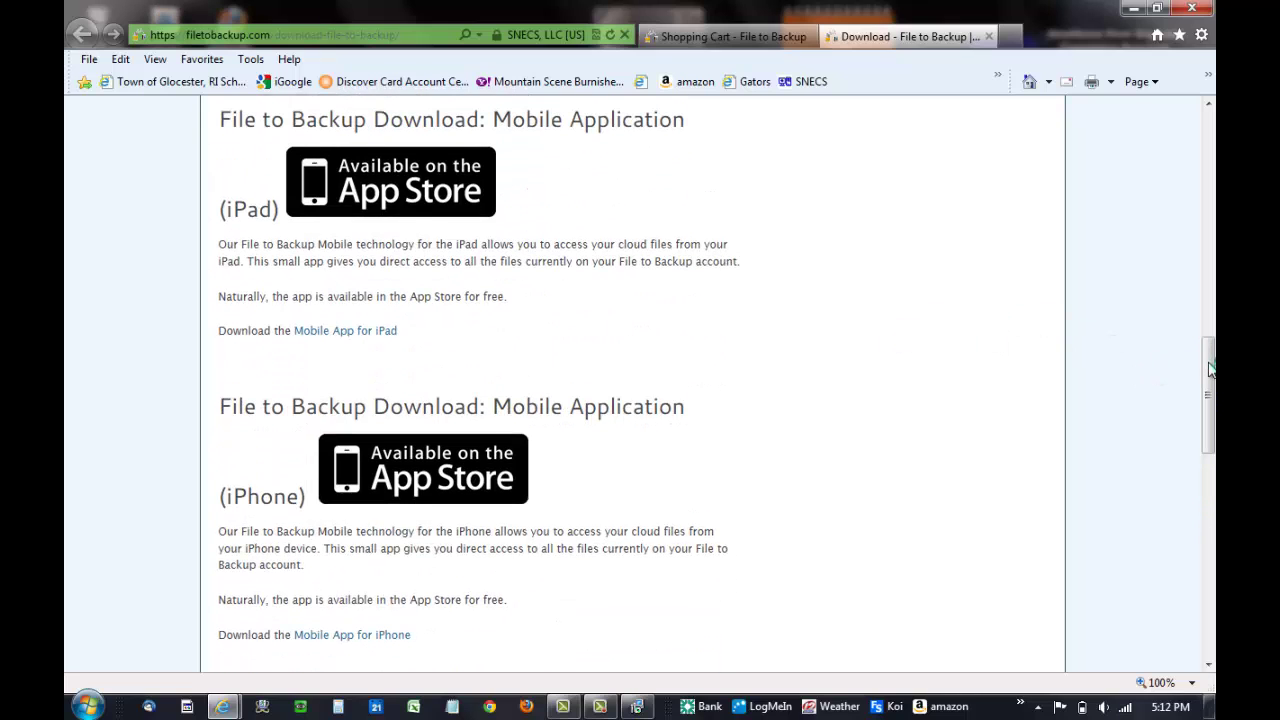
{"action": "left_click_drag", "start_coordinate": [1212, 368], "coordinate": [1205, 400]}
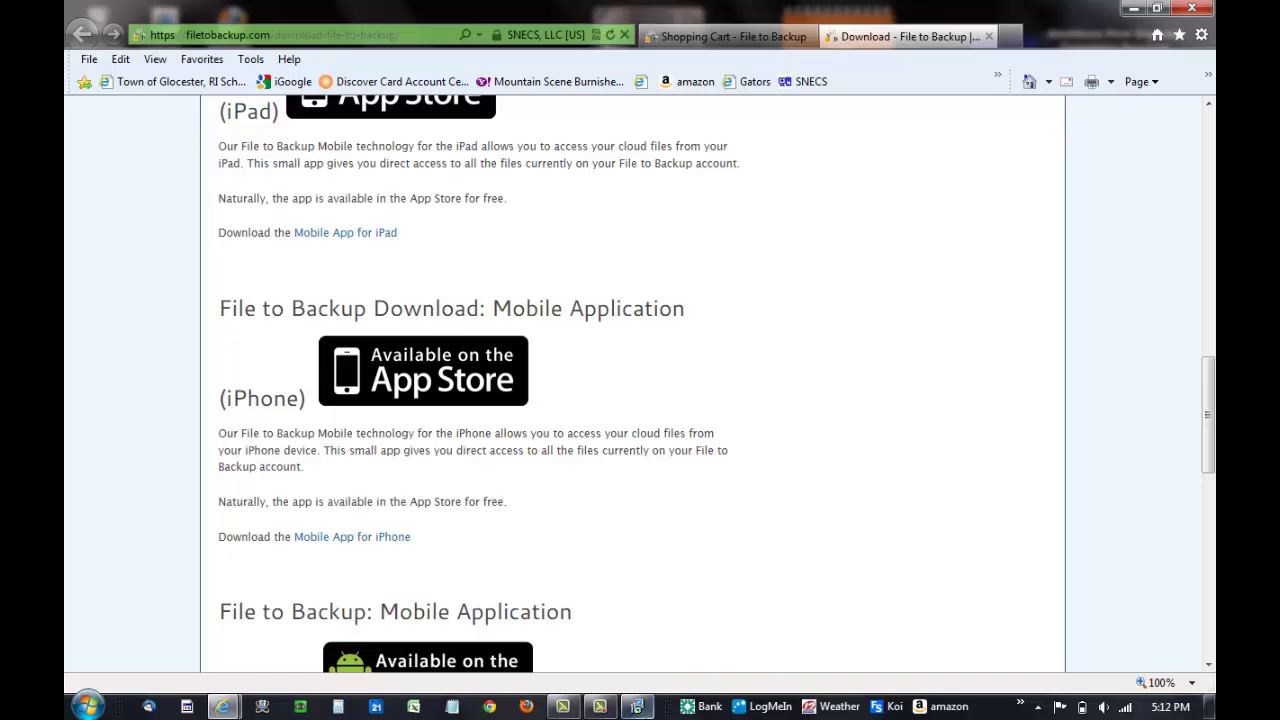
{"action": "left_click", "coordinate": [638, 707]}
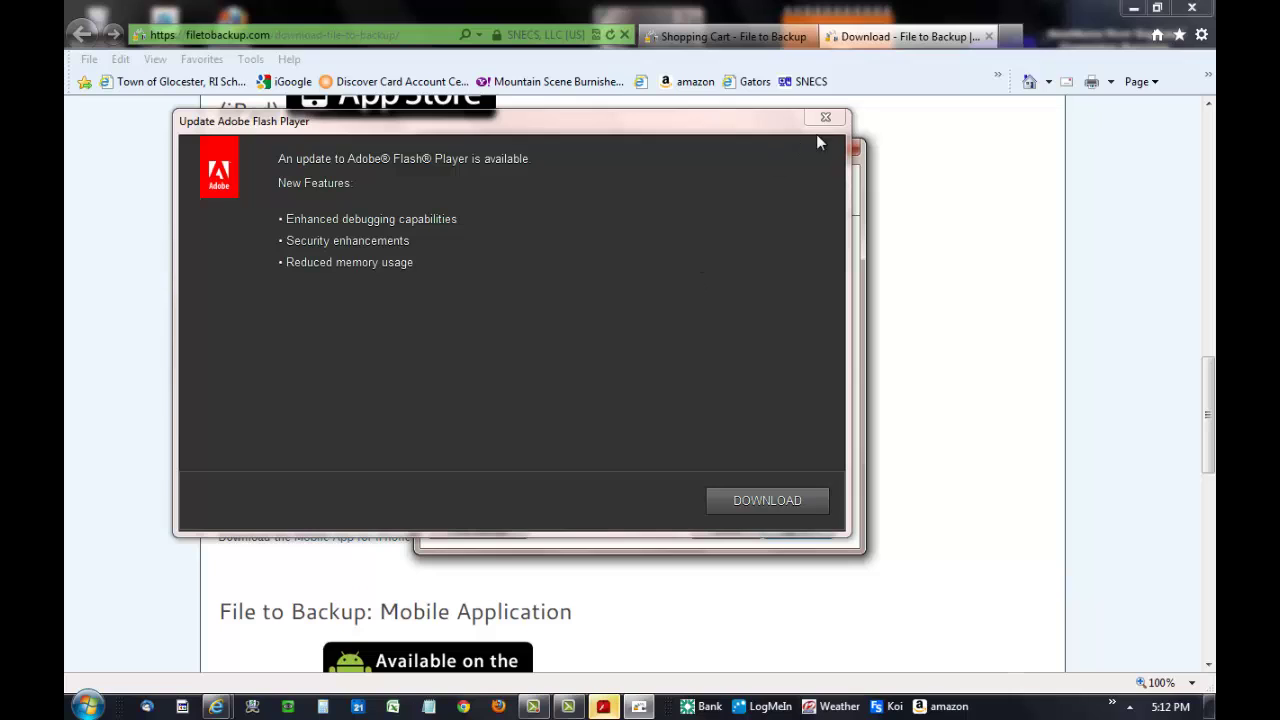
{"action": "left_click", "coordinate": [826, 119]}
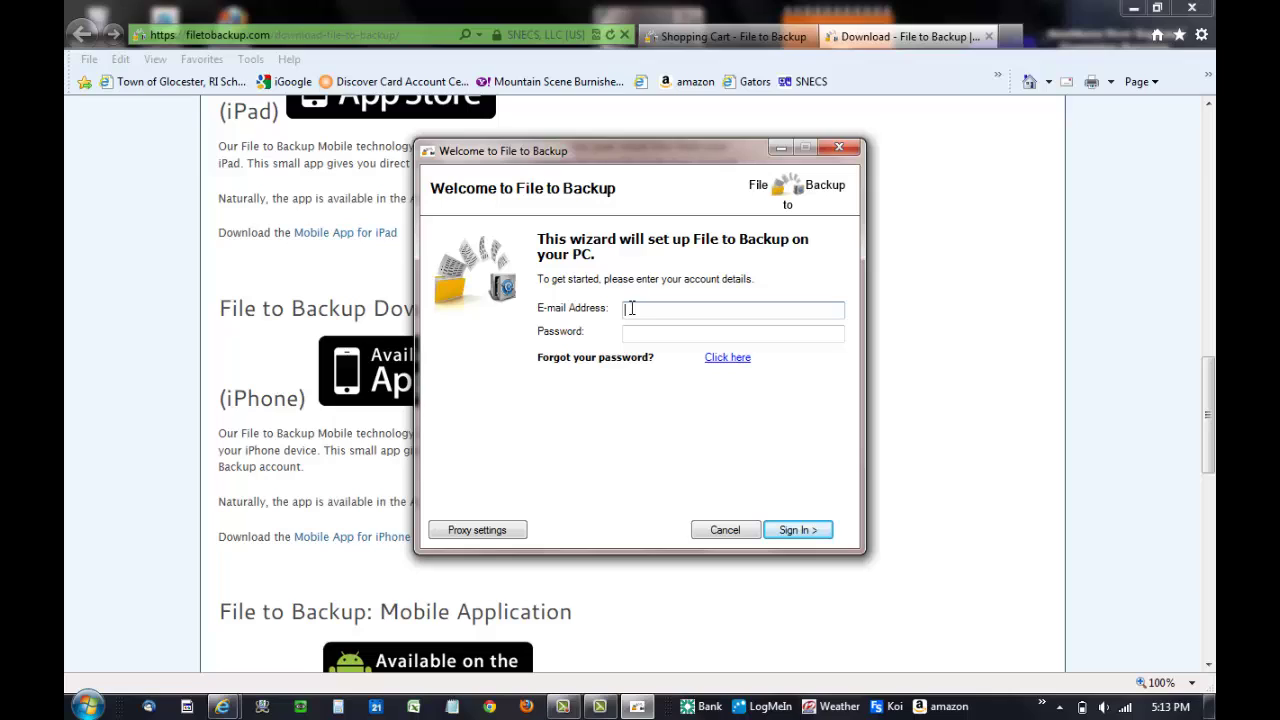
- Sign in to the File to Backup wizard with the account's e-mail address and password
{"action": "key", "text": "ctrl+v"}
{"action": "left_click", "coordinate": [649, 334]}
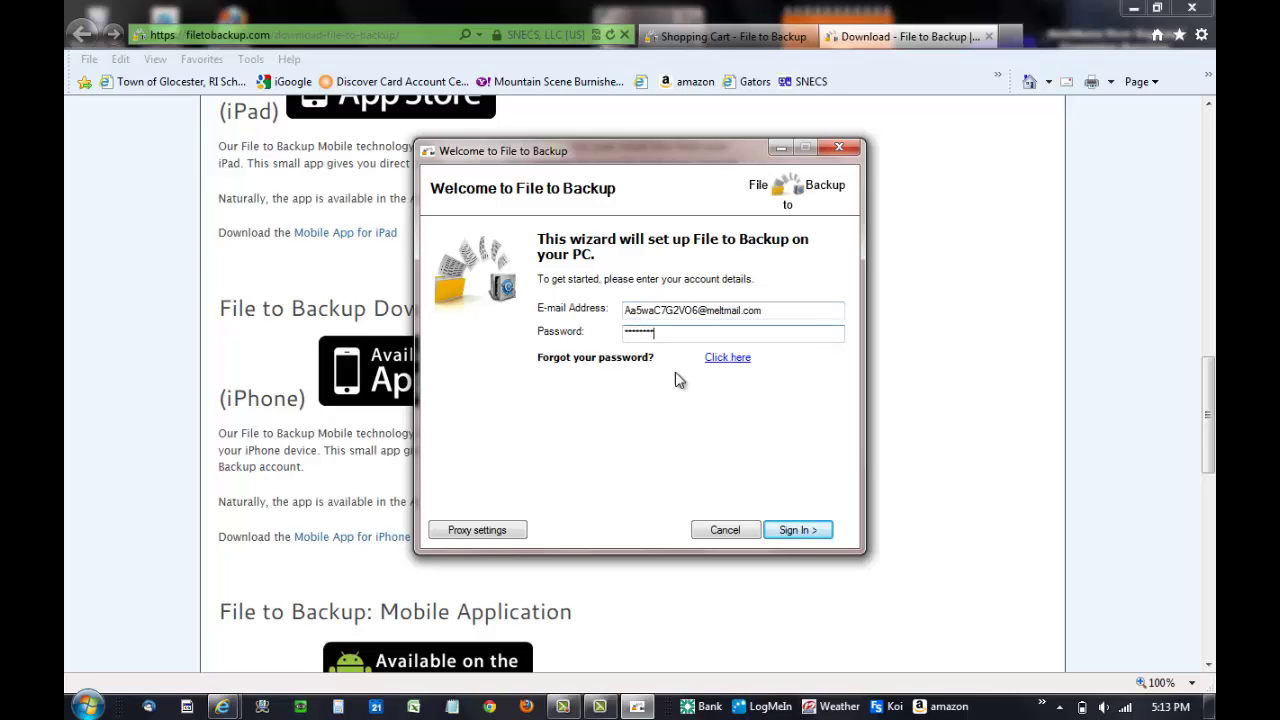
{"action": "left_click", "coordinate": [798, 531]}
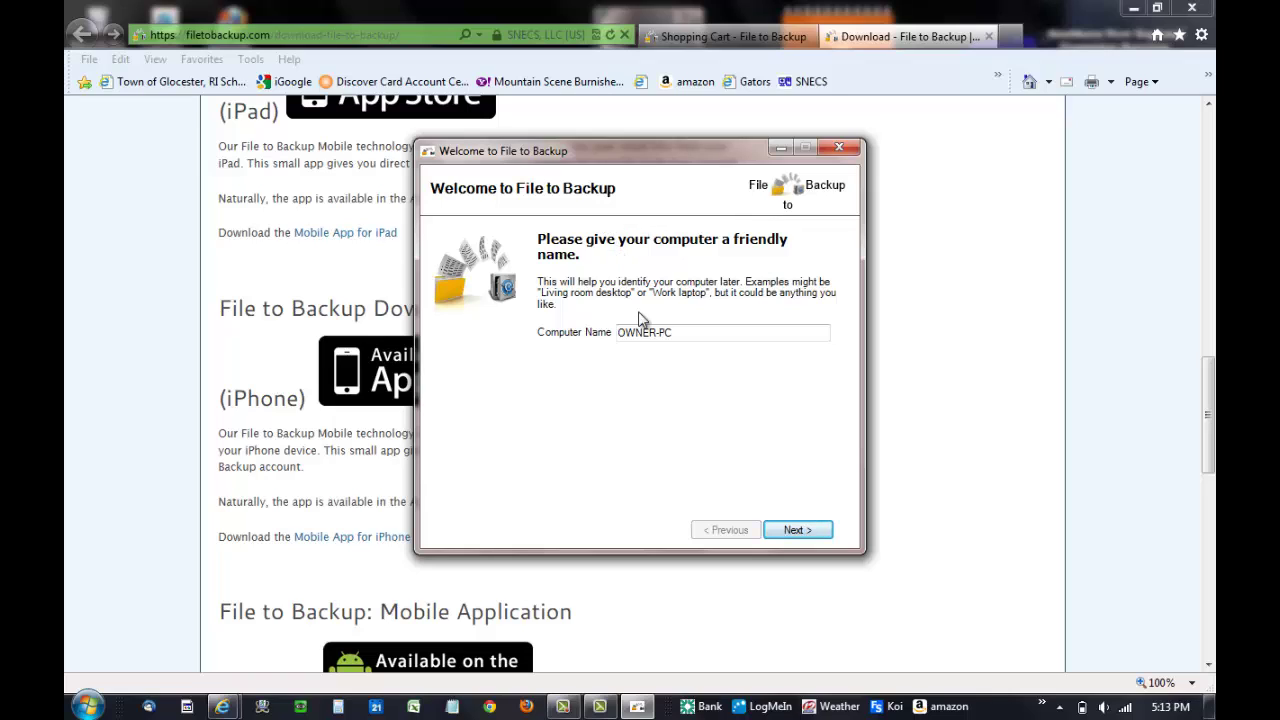
- Name the computer "Home PC" and continue to the backup folder selection
{"action": "left_click_drag", "start_coordinate": [679, 332], "coordinate": [590, 345]}
{"action": "type", "text": "Home"}
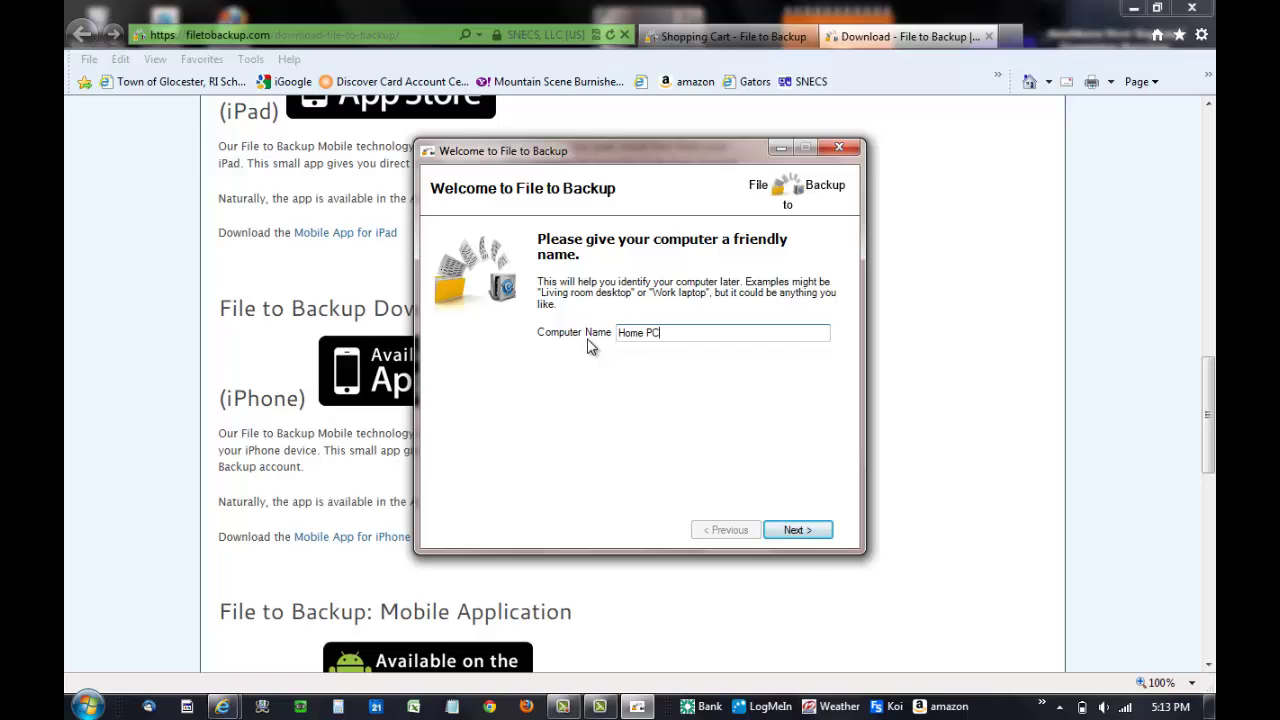
{"action": "left_click", "coordinate": [820, 532]}
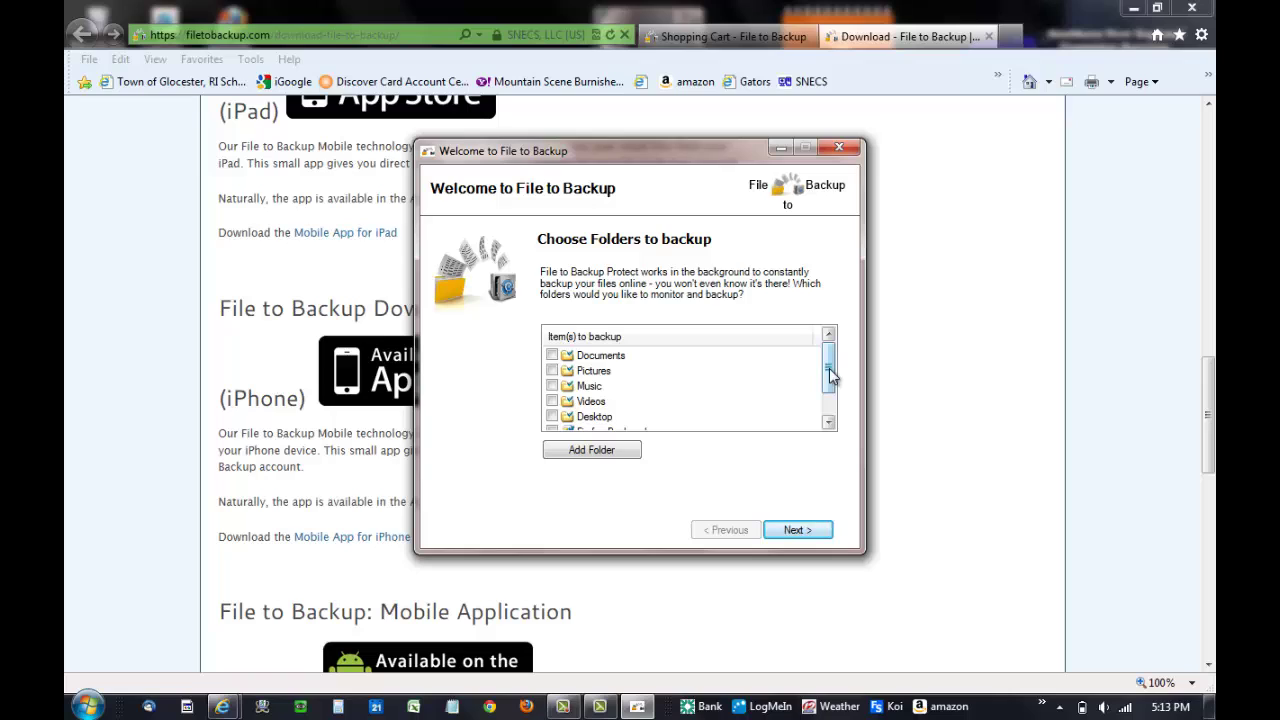
- Select Documents, Pictures, Music, Videos, Desktop and Firefox Bookmarks as items to back up
{"action": "mouse_move", "coordinate": [831, 377]}
{"action": "left_mouse_down"}
{"action": "mouse_move", "coordinate": [831, 400]}
{"action": "mouse_move", "coordinate": [836, 370]}
{"action": "left_mouse_up"}
{"action": "left_click", "coordinate": [551, 356]}
{"action": "left_click", "coordinate": [552, 371]}
{"action": "left_click_drag", "start_coordinate": [835, 365], "coordinate": [831, 374]}
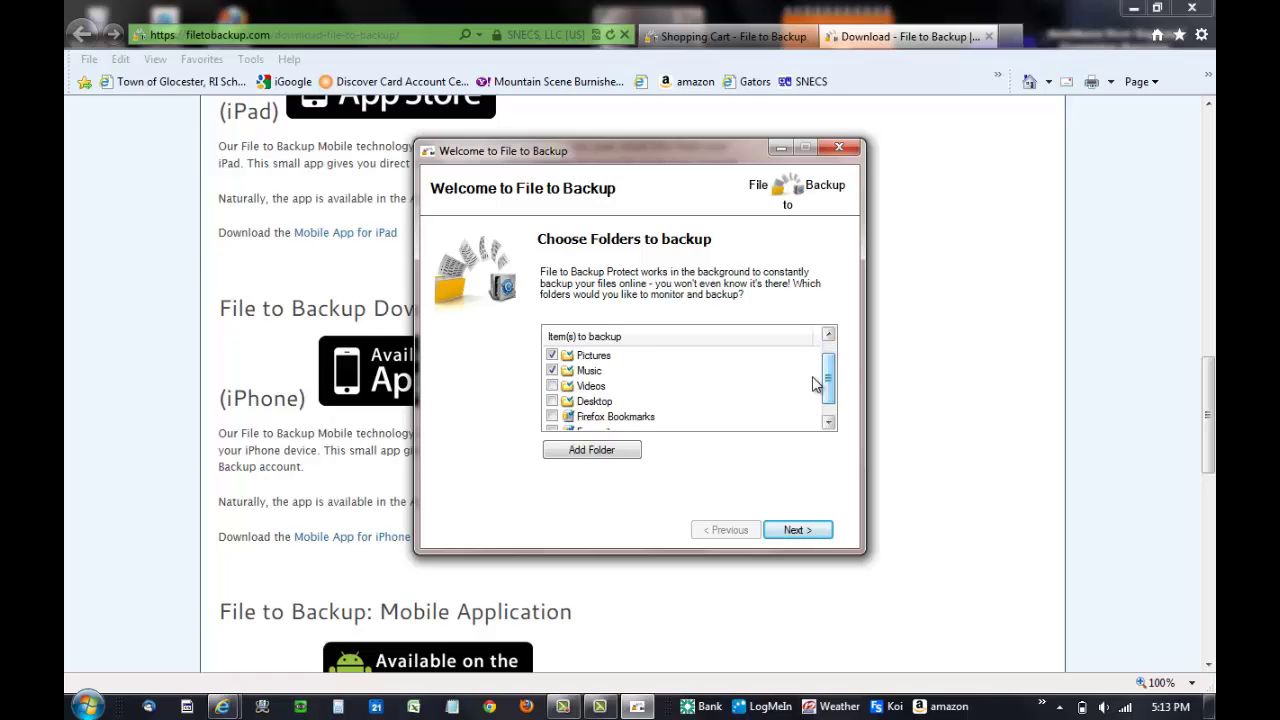
{"action": "left_click", "coordinate": [552, 386]}
{"action": "left_click", "coordinate": [552, 401]}
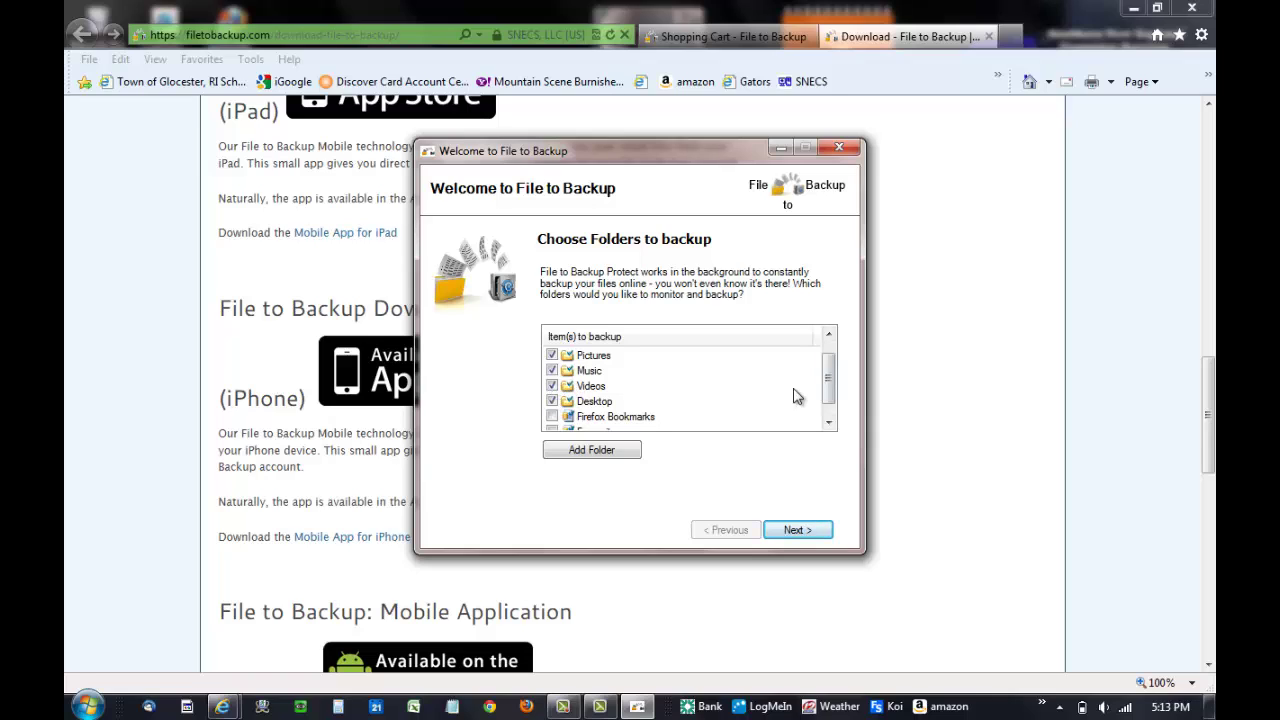
{"action": "left_click_drag", "start_coordinate": [827, 392], "coordinate": [828, 402]}
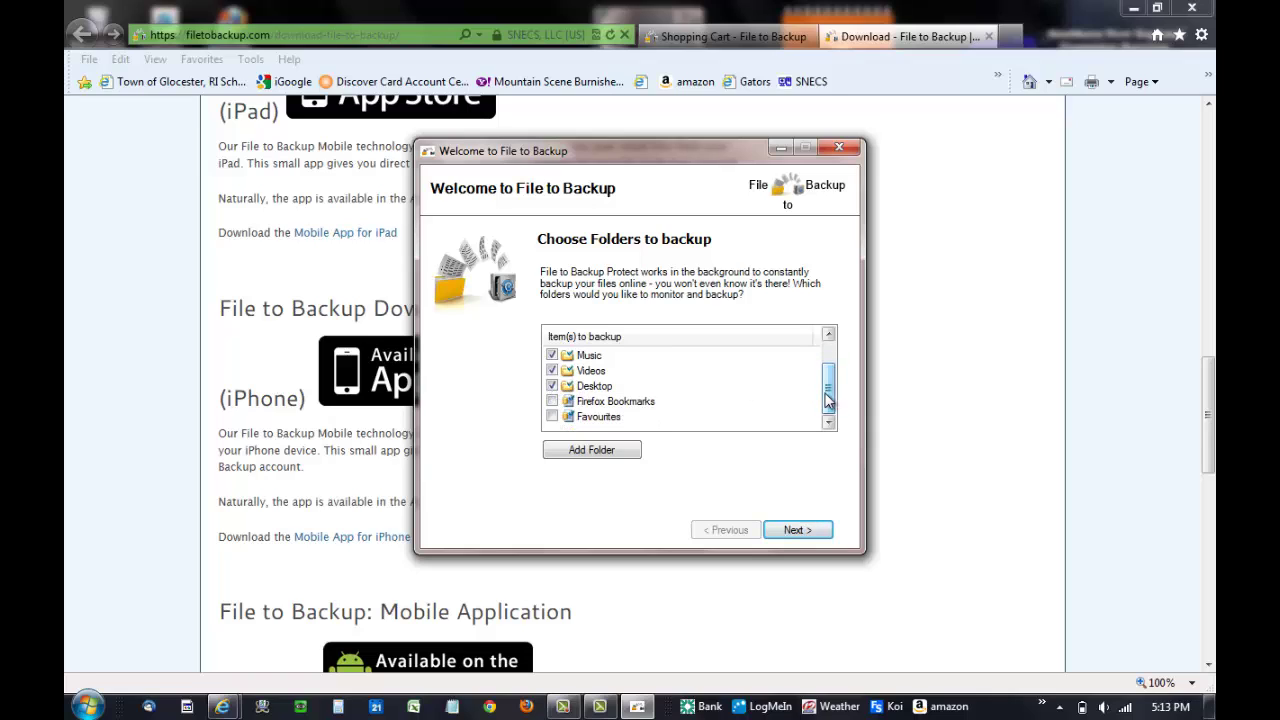
{"action": "left_click", "coordinate": [552, 401]}
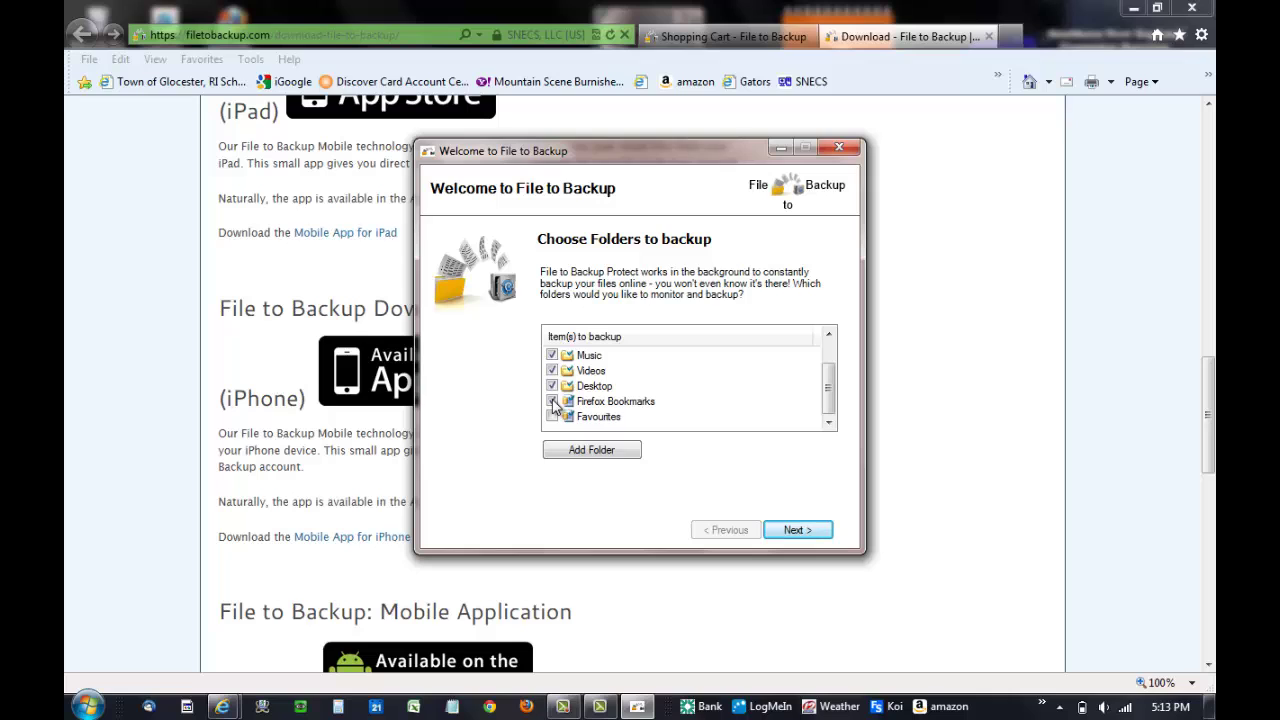
- Add the folder C:\Pitures79 to the backup items and review the complete selection
{"action": "left_click", "coordinate": [617, 452]}
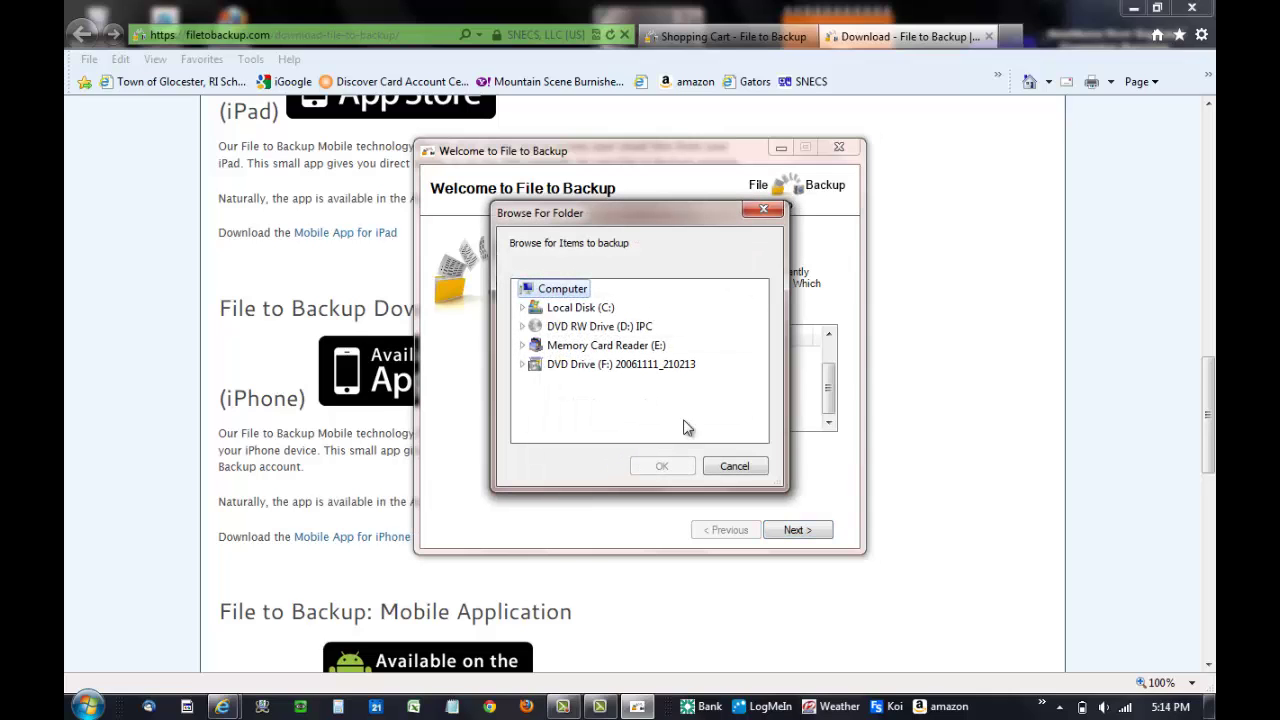
{"action": "left_click", "coordinate": [522, 308]}
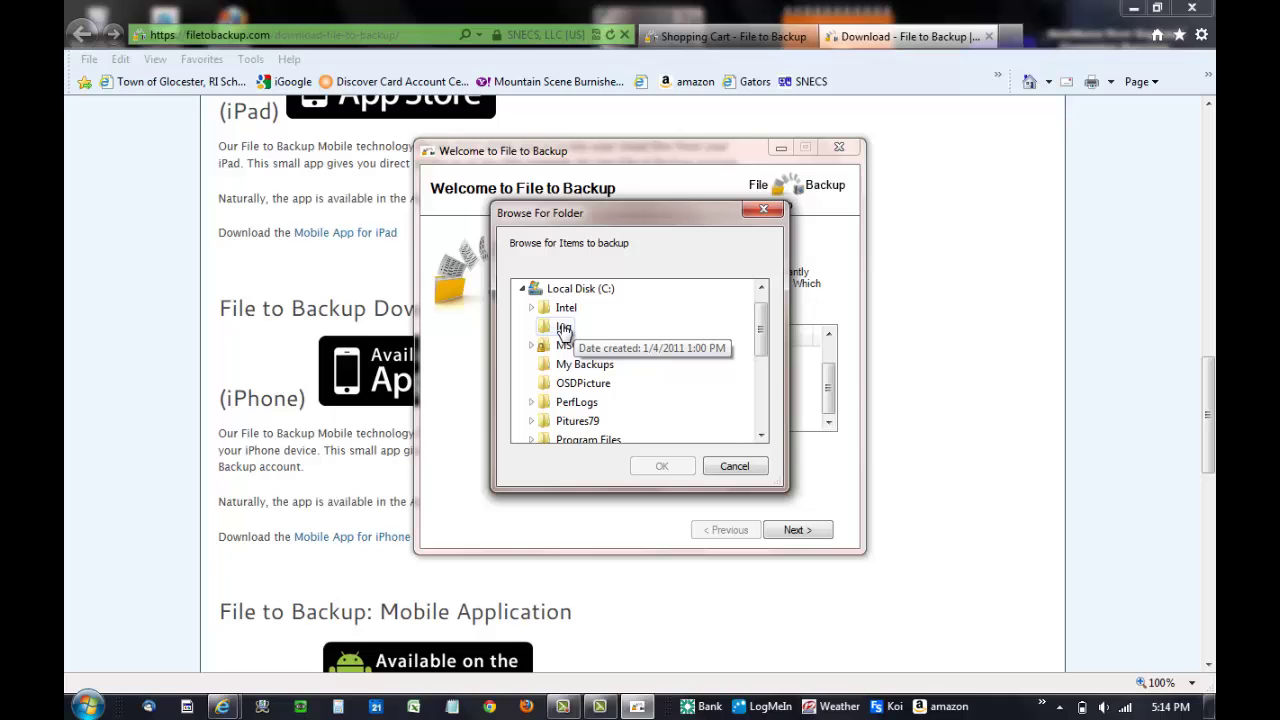
{"action": "left_click", "coordinate": [590, 424]}
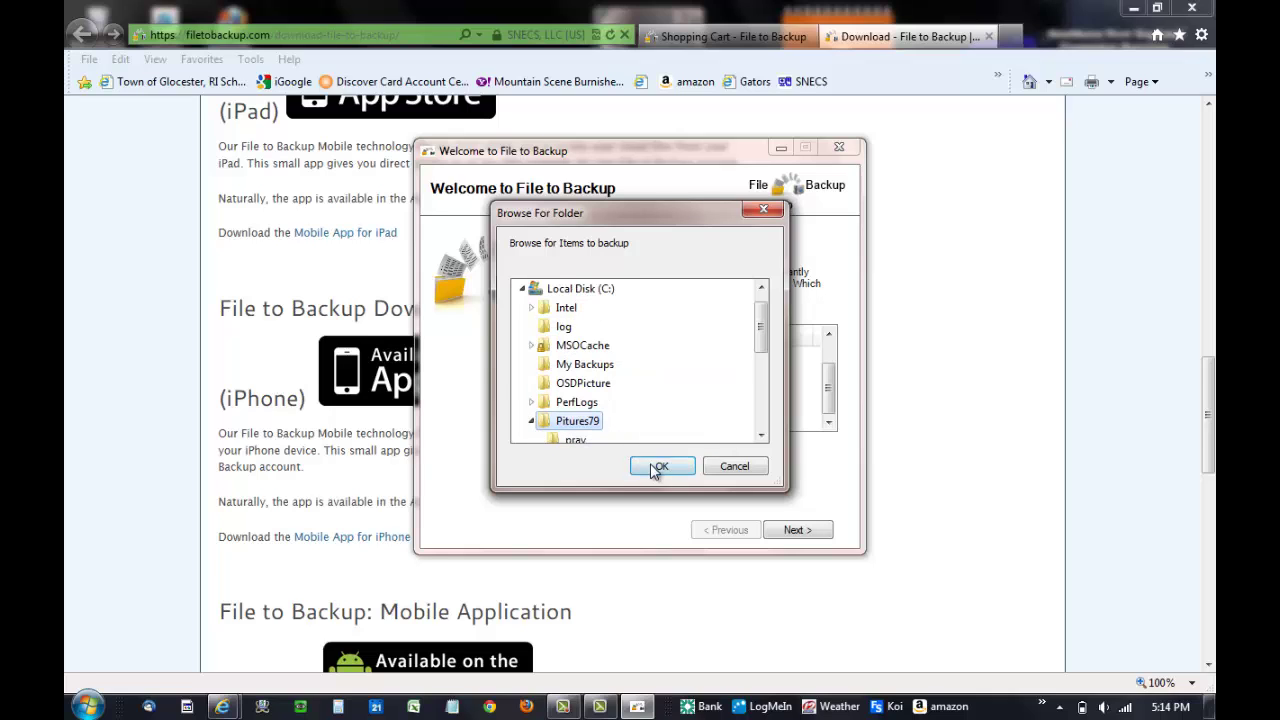
{"action": "left_click", "coordinate": [657, 467]}
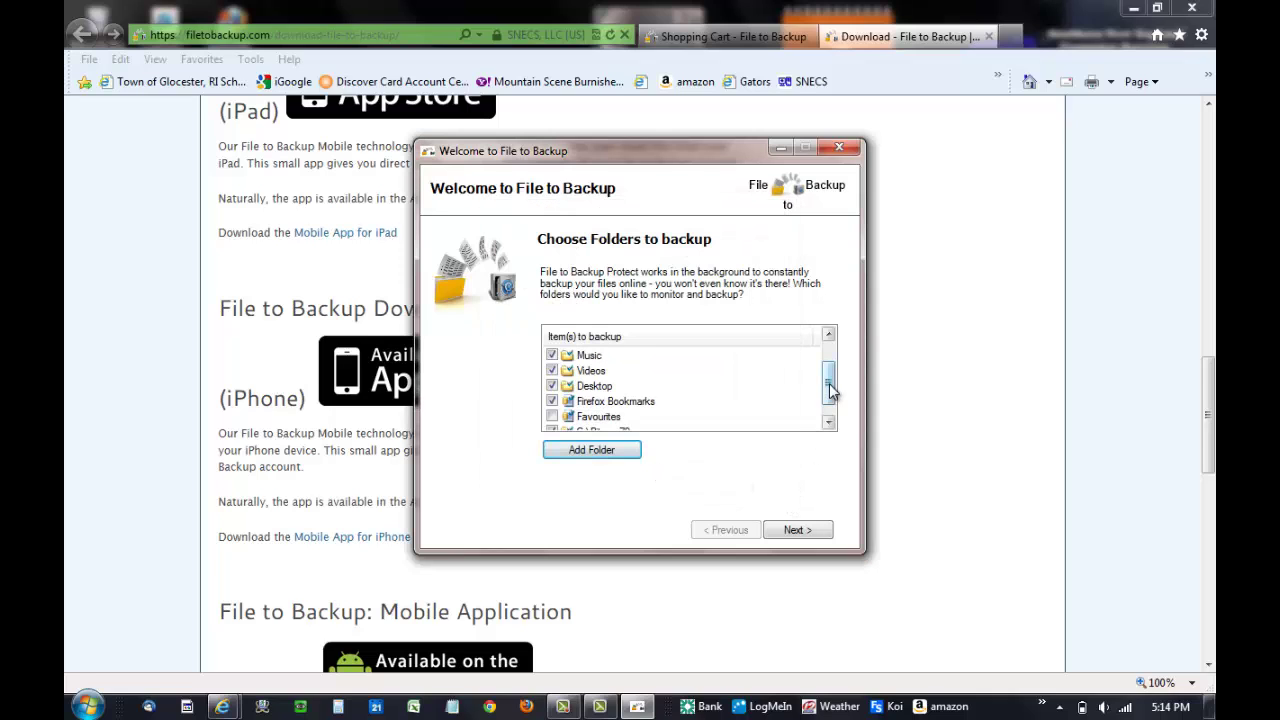
{"action": "scroll", "coordinate": [830, 390], "scroll_direction": "down", "scroll_amount": 1}
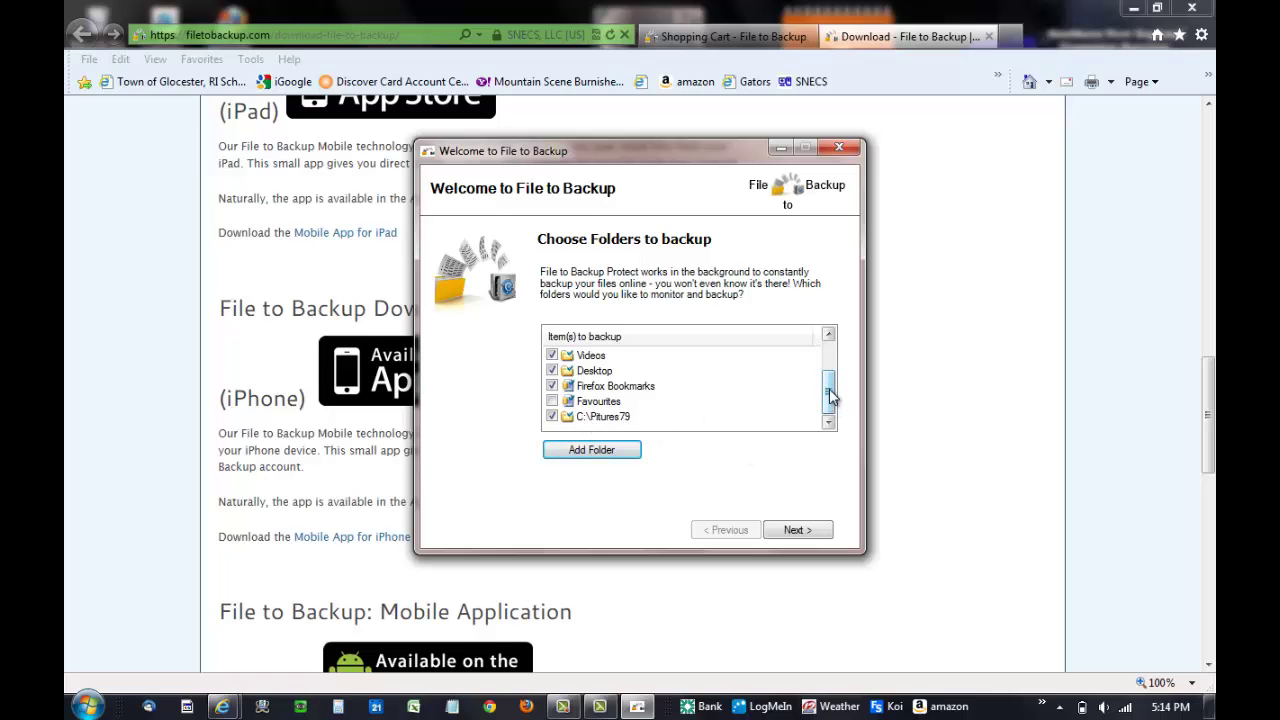
{"action": "left_click_drag", "start_coordinate": [829, 396], "coordinate": [831, 363]}
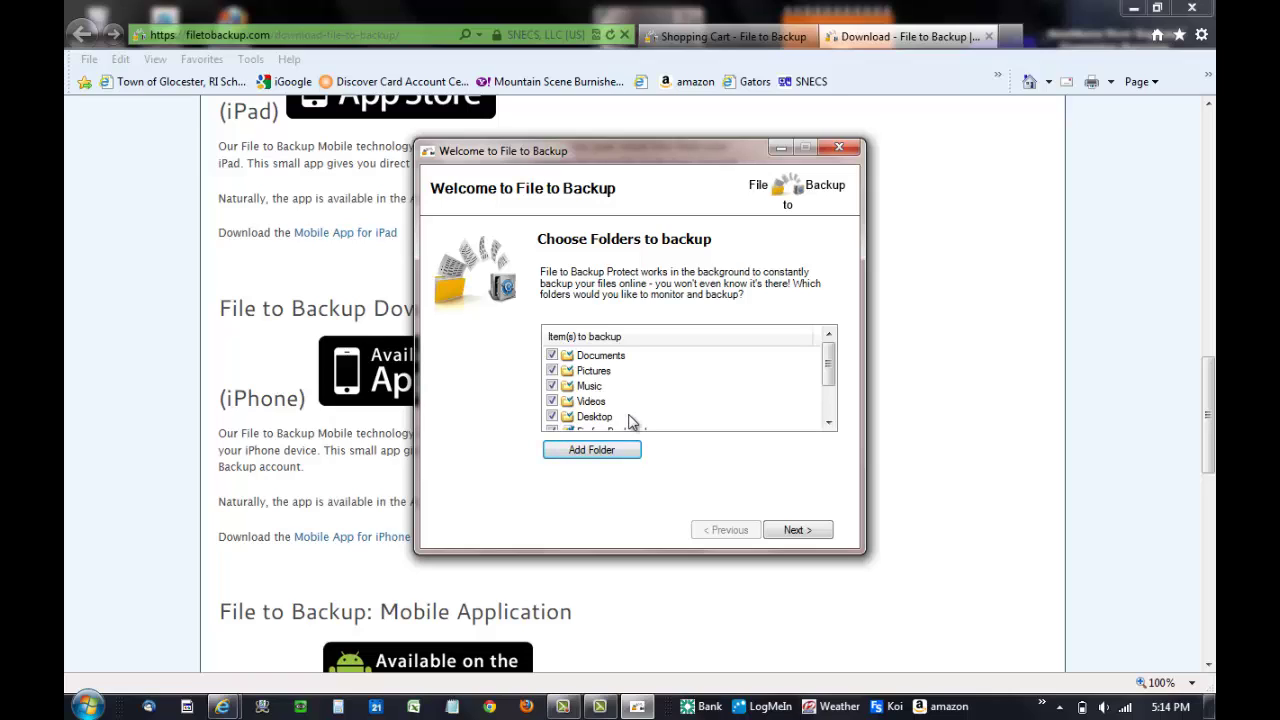
{"action": "left_click", "coordinate": [829, 405]}
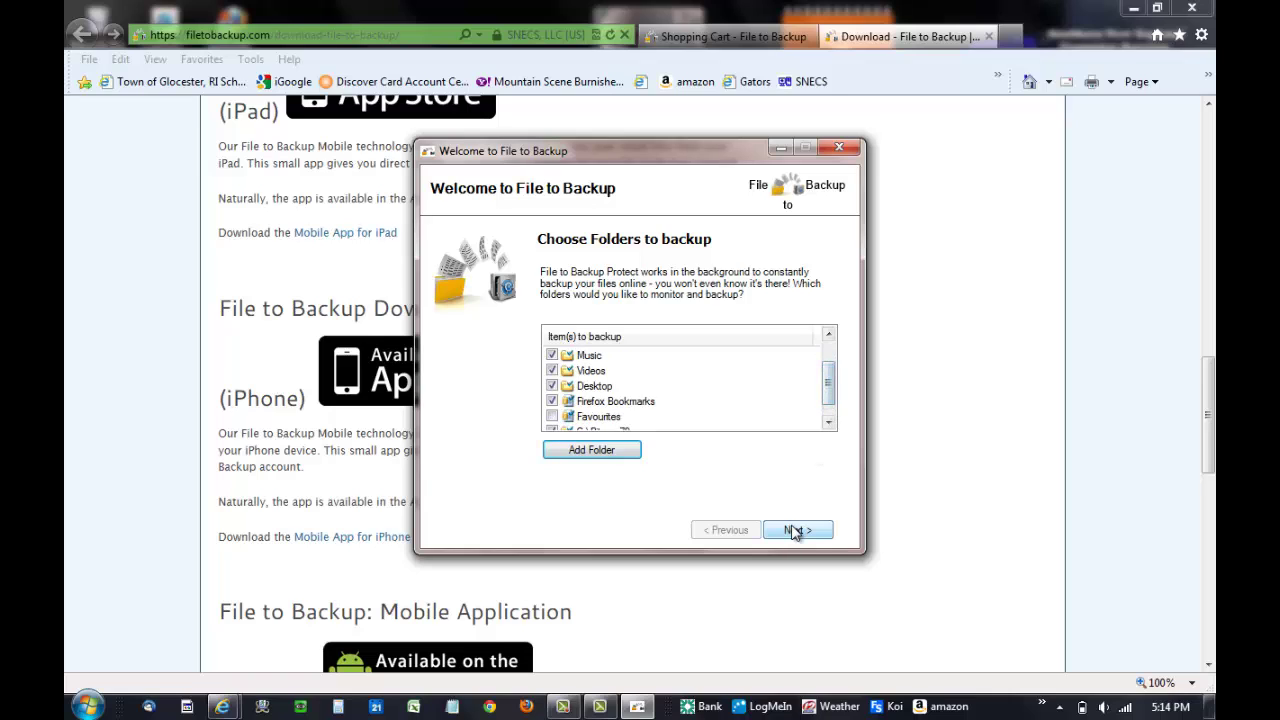
- Accept the selected backup folders, advance to the wizard's final page and open the File to Backup web portal
{"action": "left_click", "coordinate": [796, 531]}
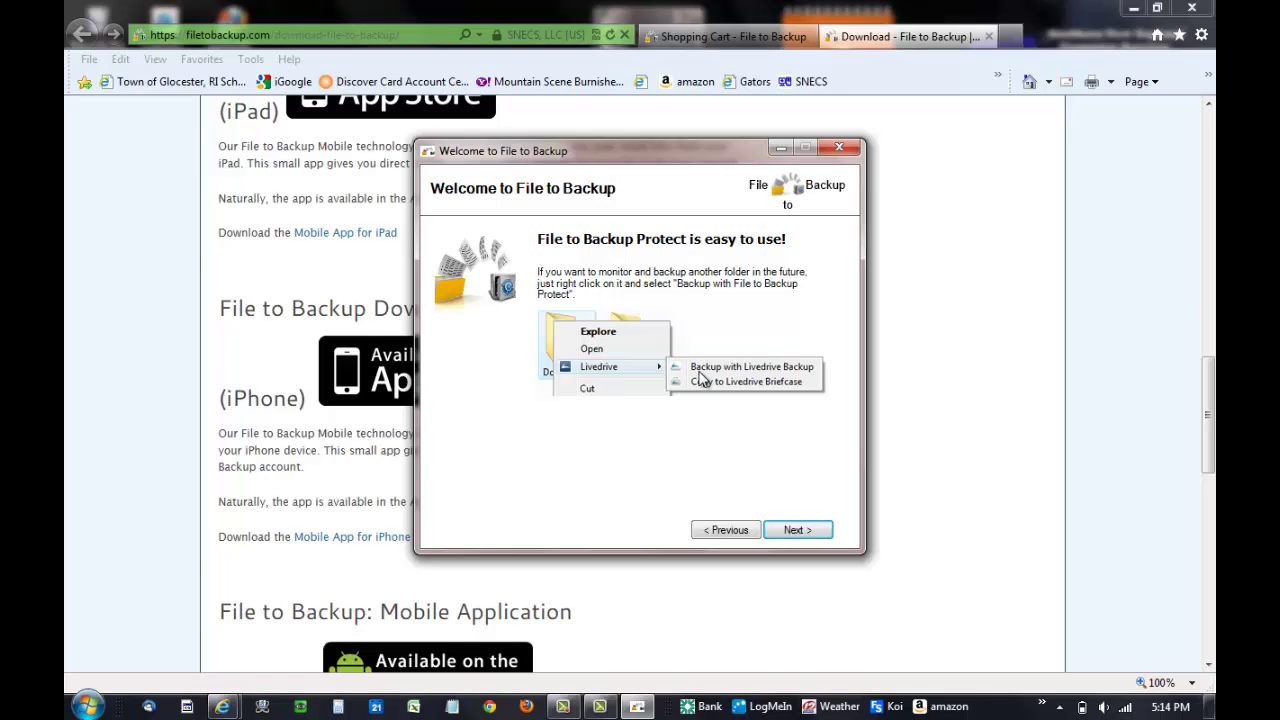
{"action": "left_click", "coordinate": [799, 535]}
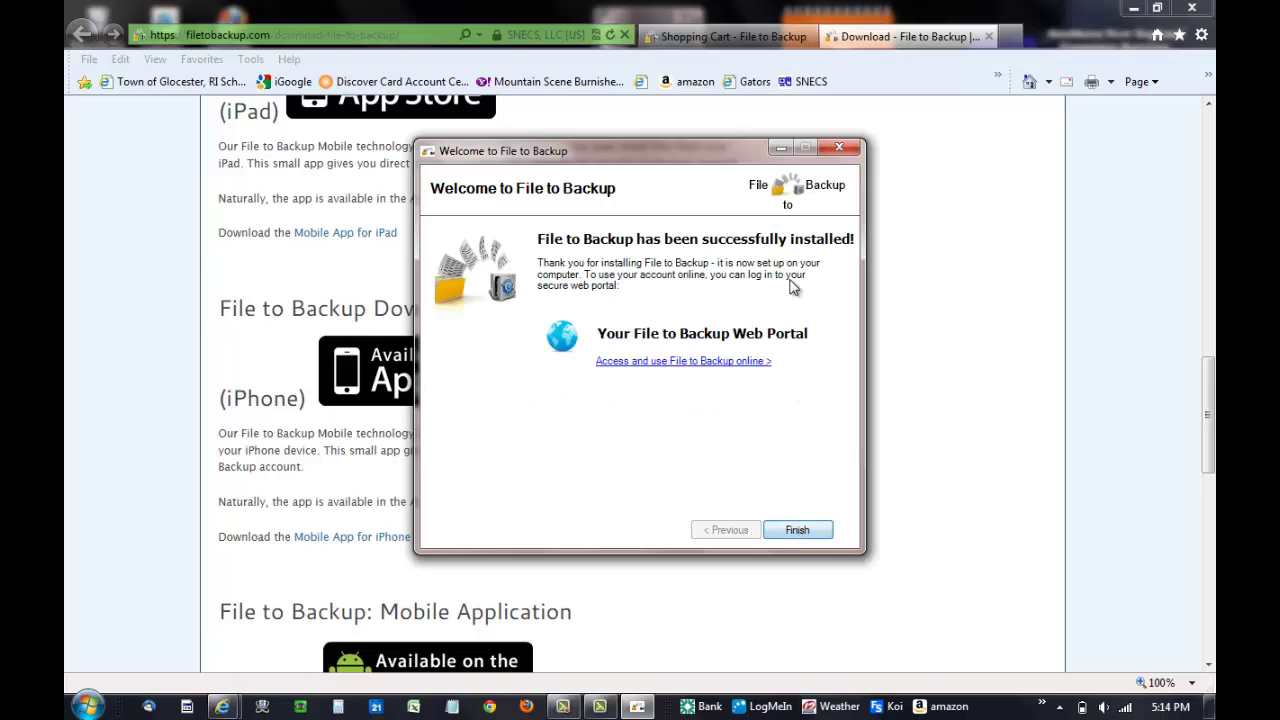
{"action": "left_click", "coordinate": [714, 369]}
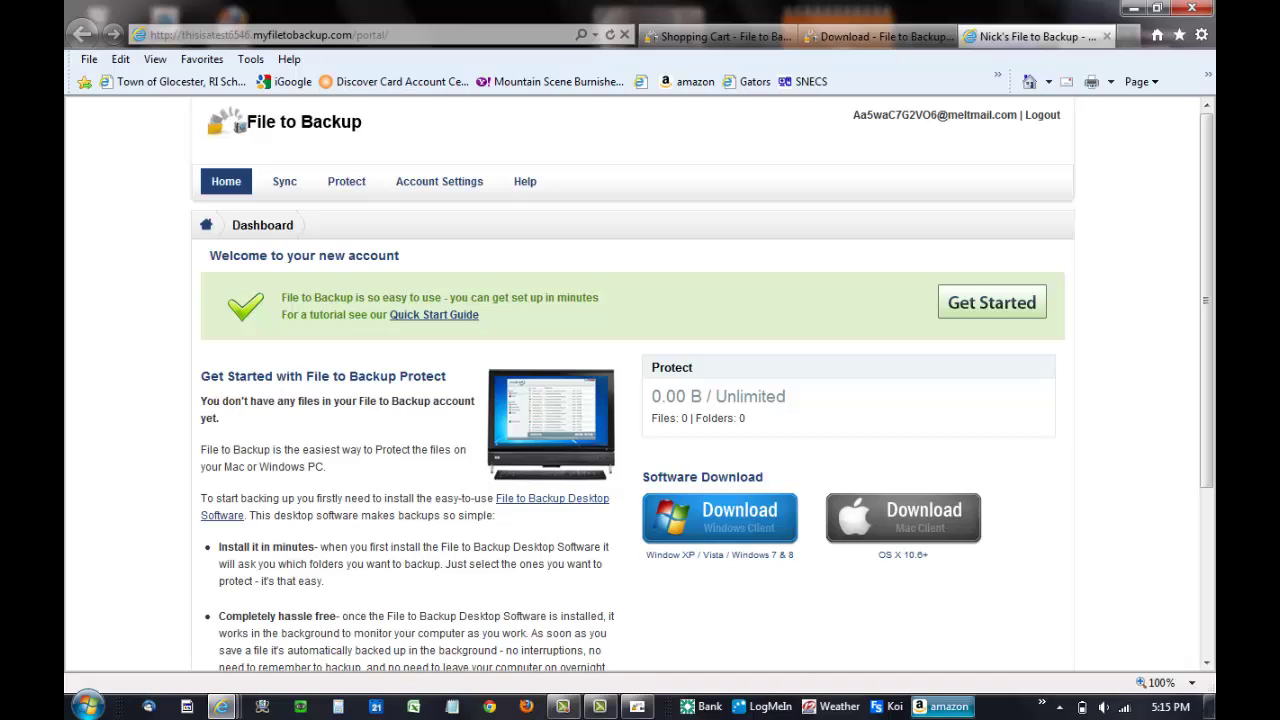
- Return to the File to Backup setup wizard and finish the installation
{"action": "left_click", "coordinate": [1060, 708]}
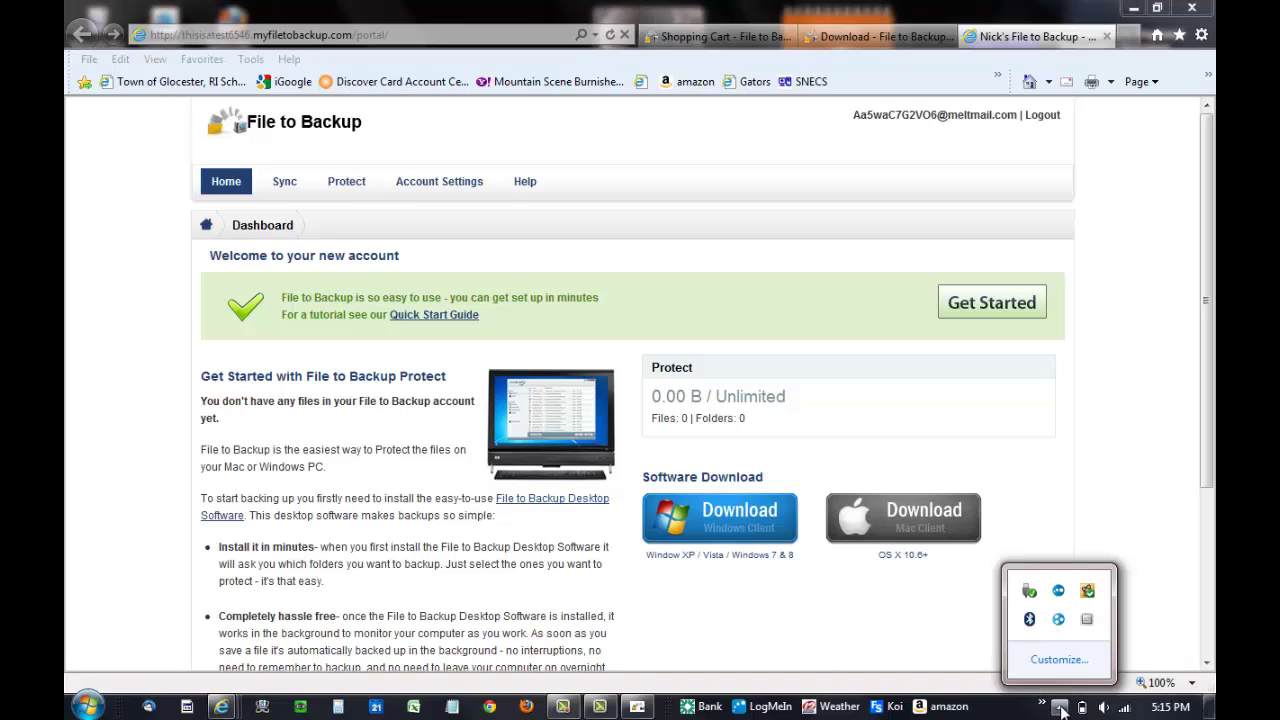
{"action": "left_click", "coordinate": [640, 707]}
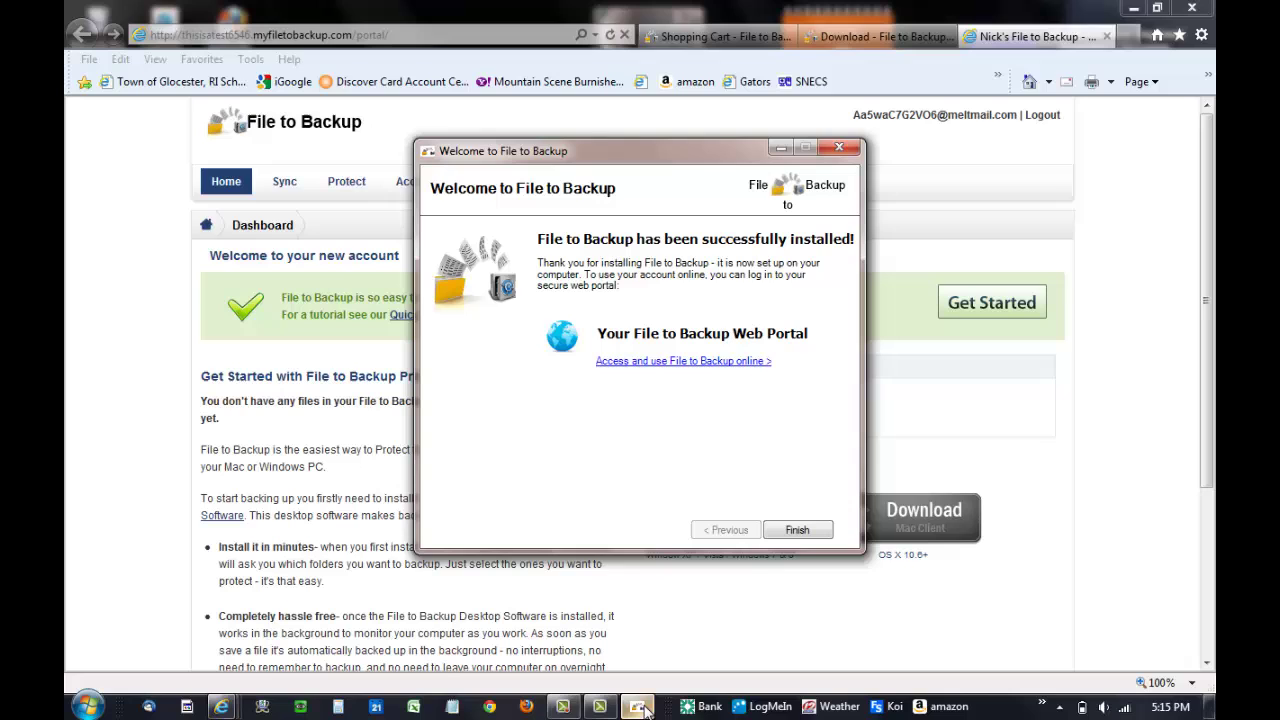
{"action": "left_click", "coordinate": [811, 530]}
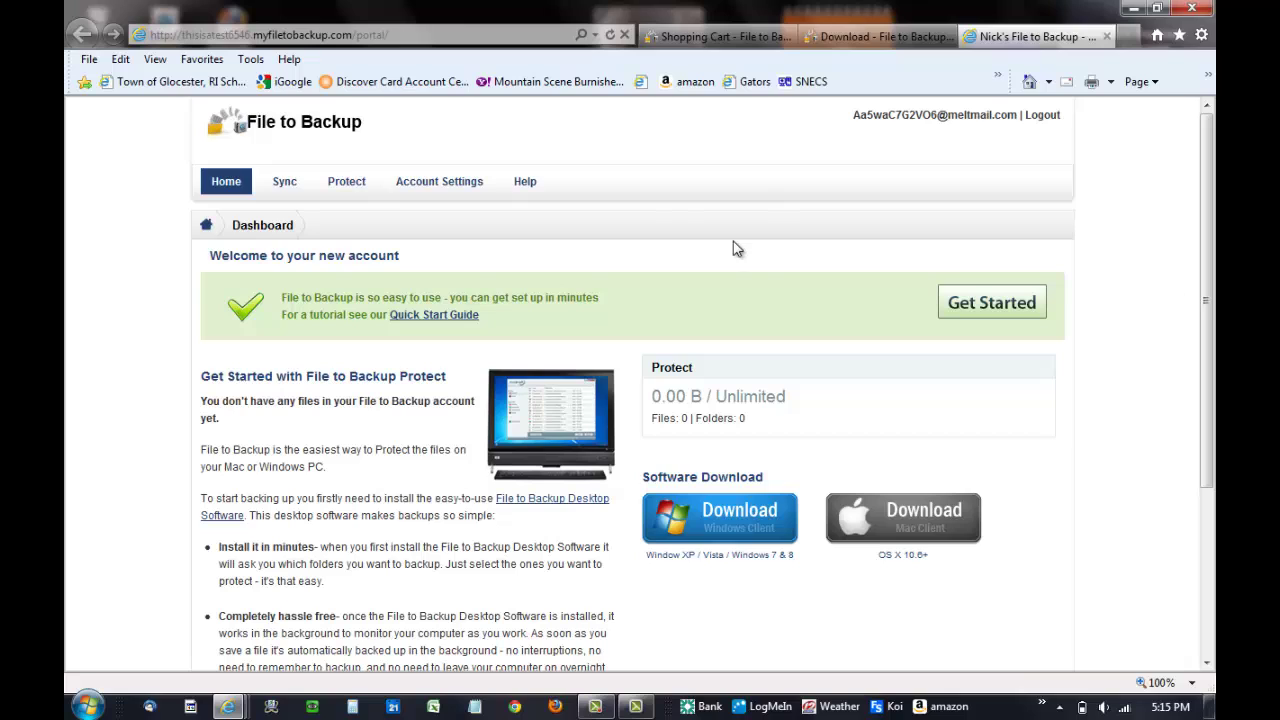
- View the Sync page of the File to Backup web portal
{"action": "left_click", "coordinate": [285, 190]}
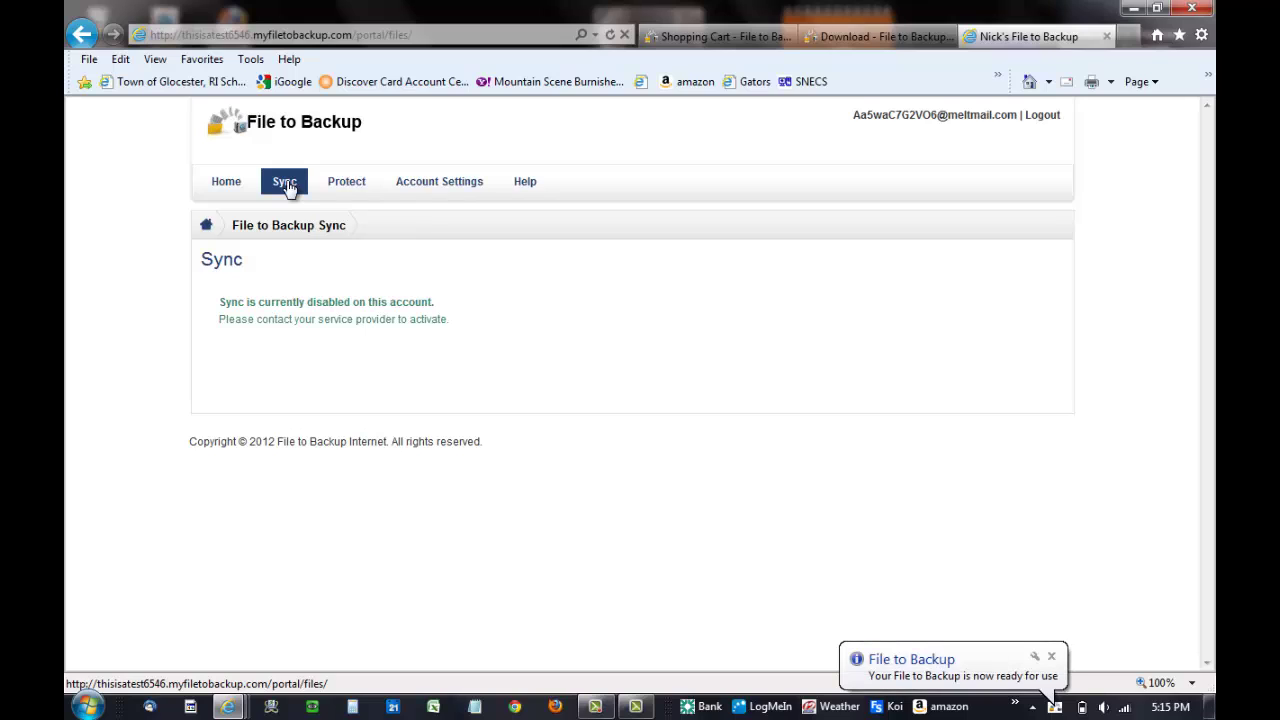
- View the Protect page of the File to Backup web portal
{"action": "left_click", "coordinate": [342, 190]}
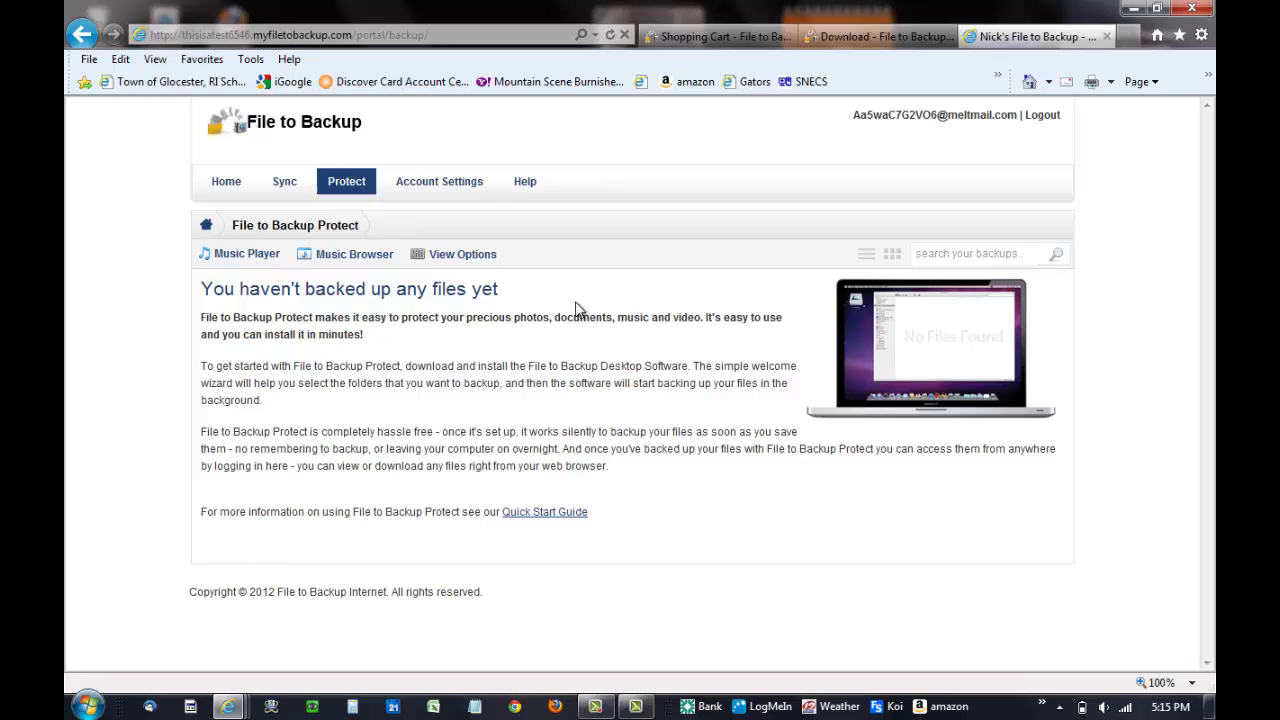
- Open the detailed status of the File to Backup desktop application, start an immediate backup scan and minimize the status window
{"action": "left_click", "coordinate": [1042, 705]}
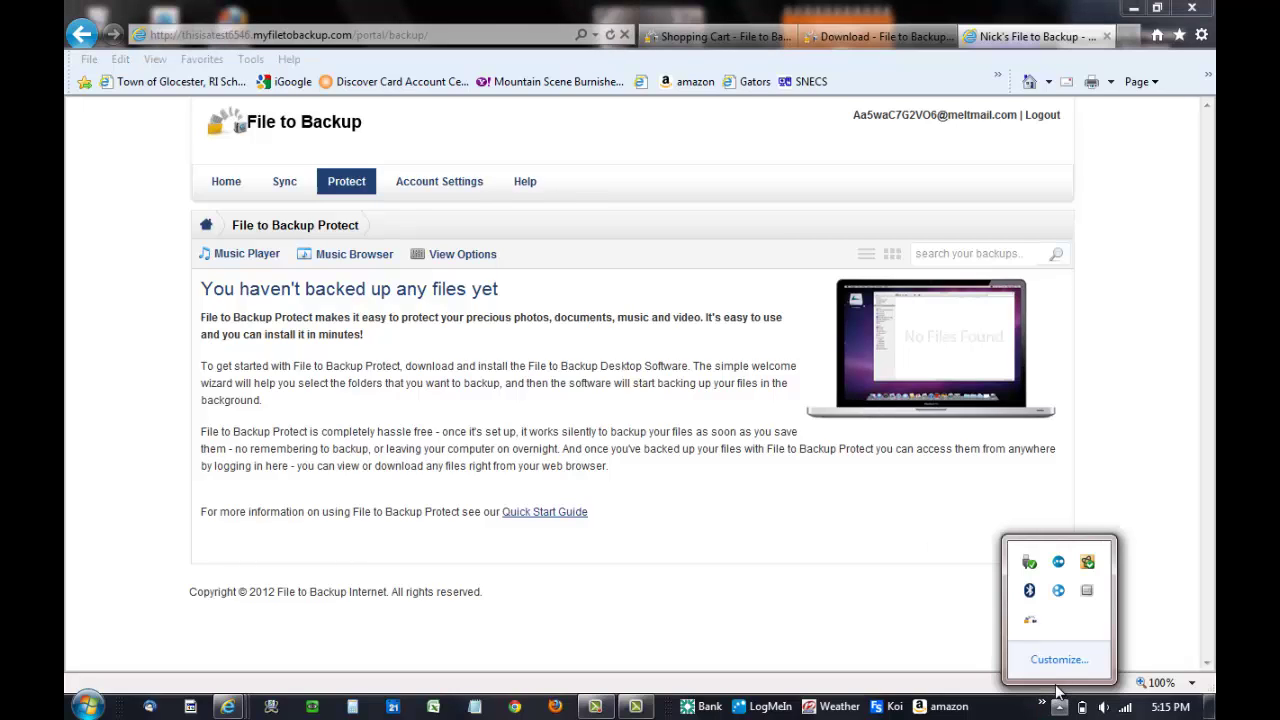
{"action": "right_click", "coordinate": [1030, 625]}
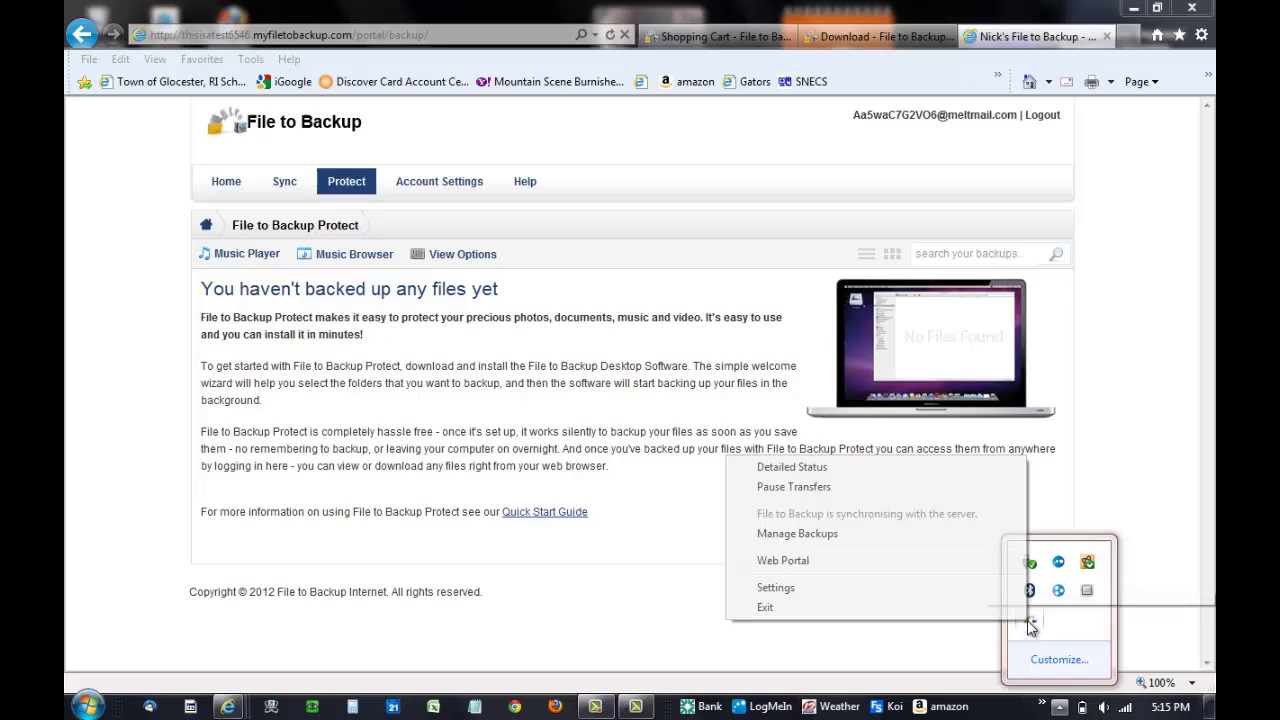
{"action": "left_click", "coordinate": [853, 474]}
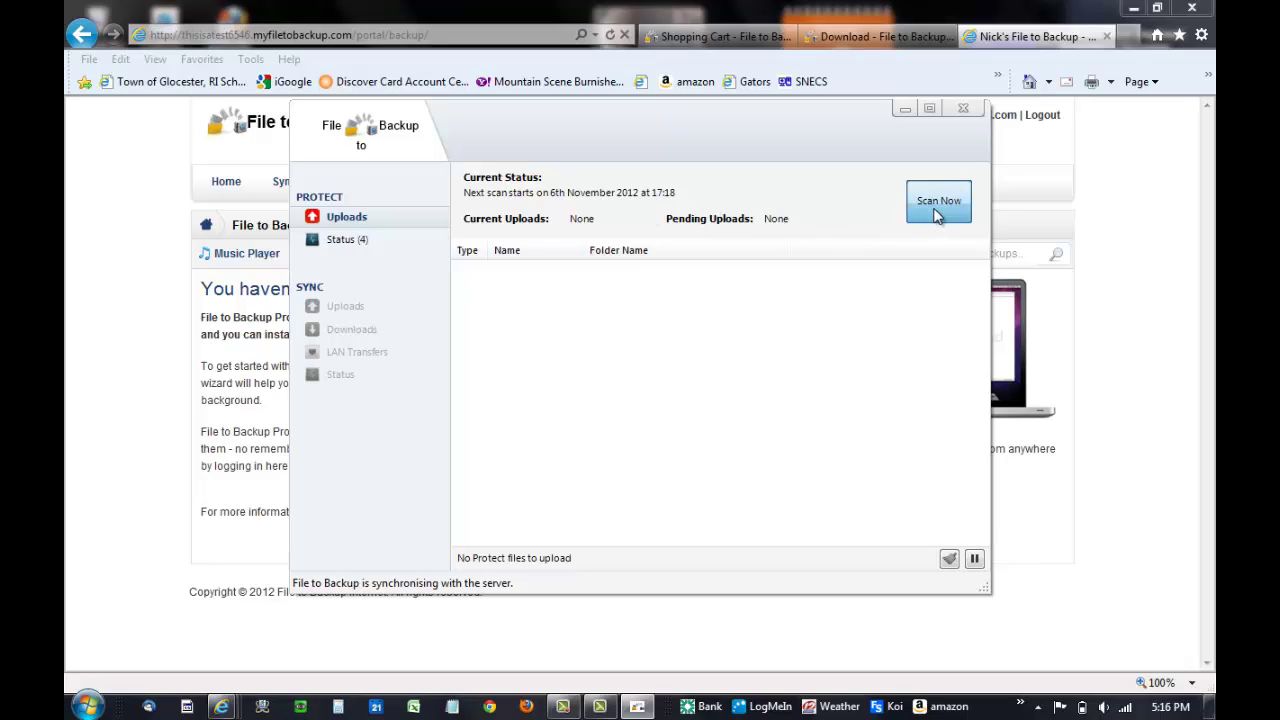
{"action": "left_click", "coordinate": [938, 205]}
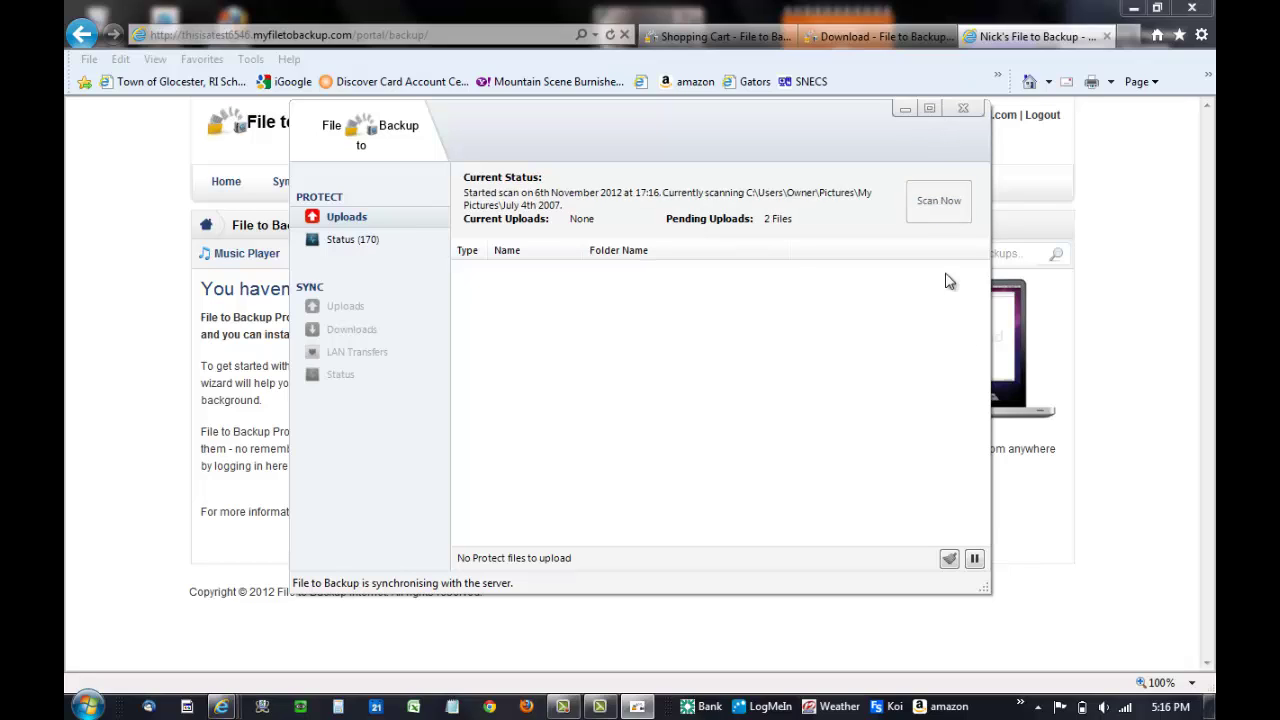
{"action": "left_click", "coordinate": [905, 110]}
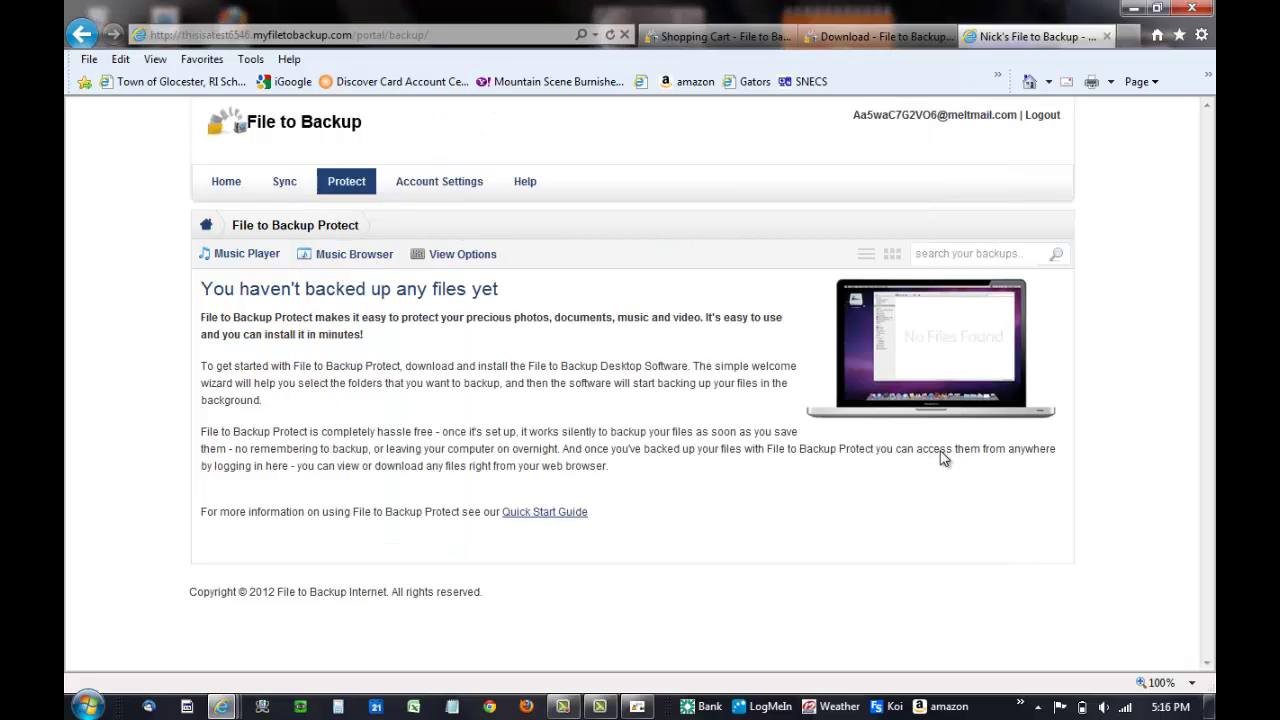